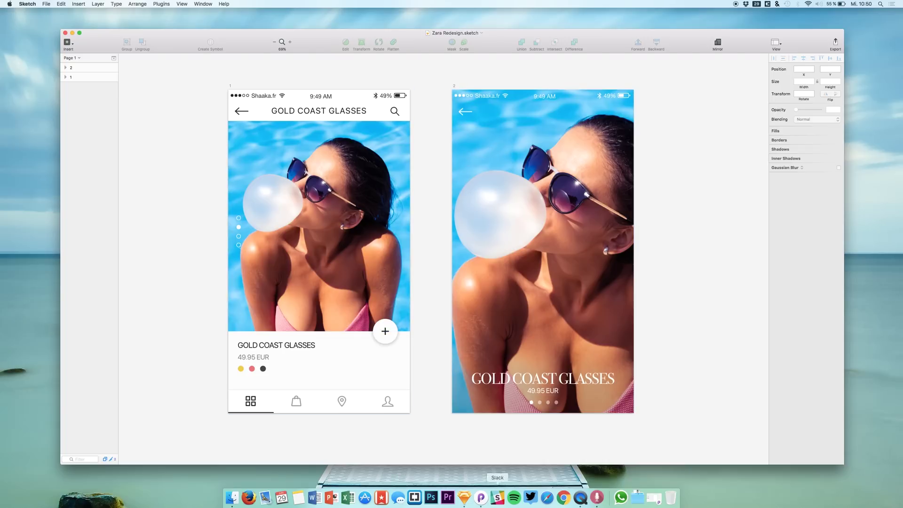
Step: Launch Principle from the Dock to get a new blank 750 × 1334 prototype document
click(480, 497)
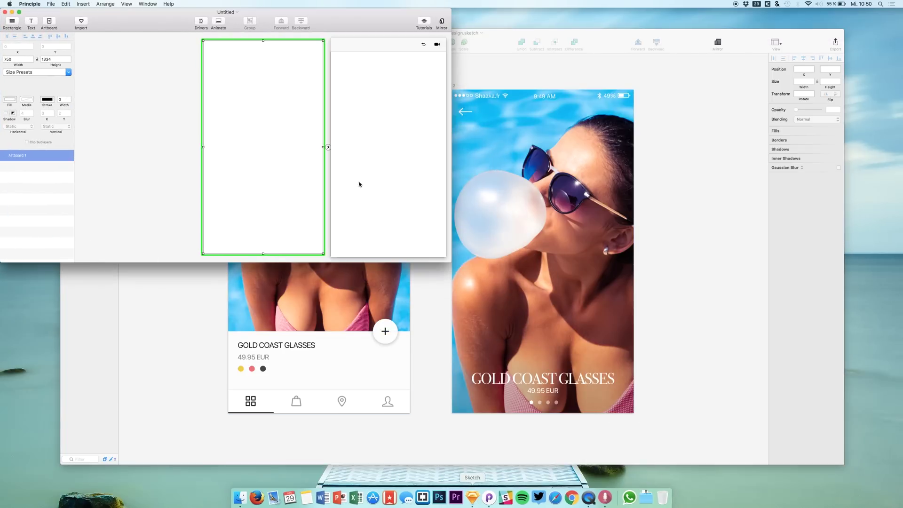
Step: Enlarge the Principle window to fill the screen and import both Zara Redesign.sketch artboards
drag(362, 19, 406, 34)
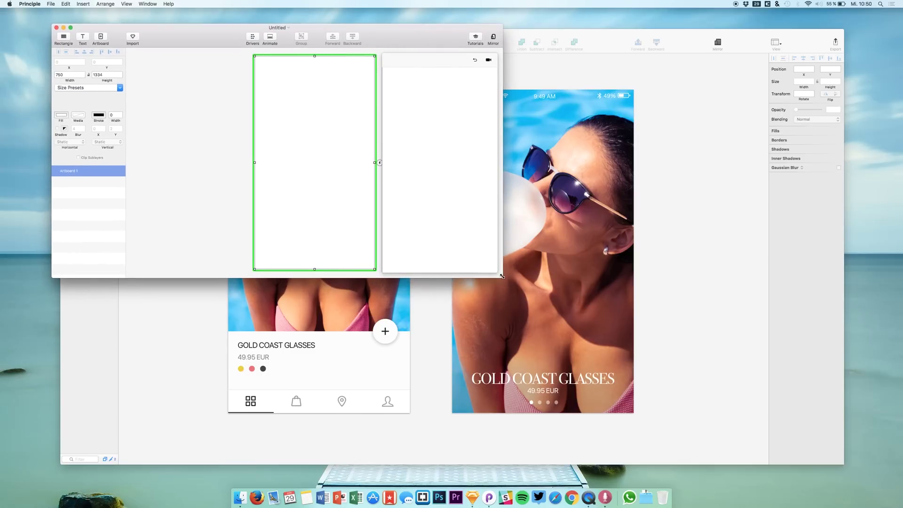
drag(502, 277, 855, 472)
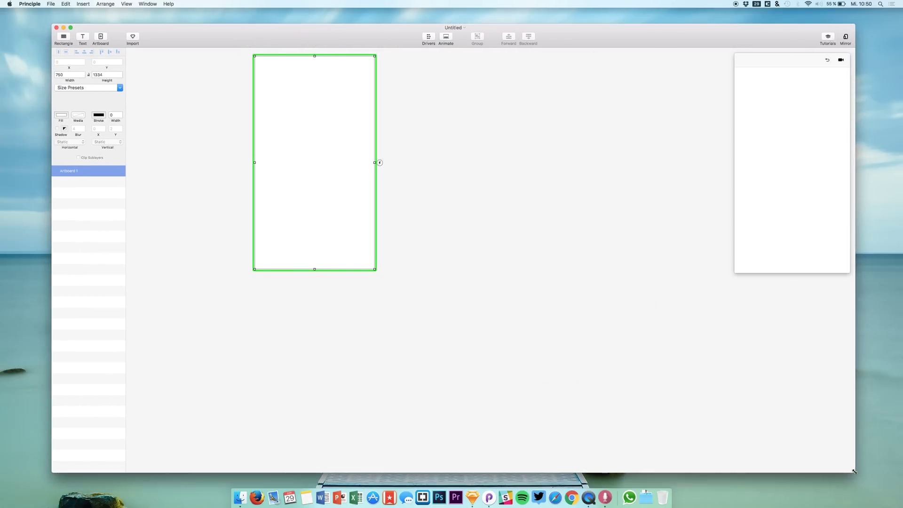
click(133, 37)
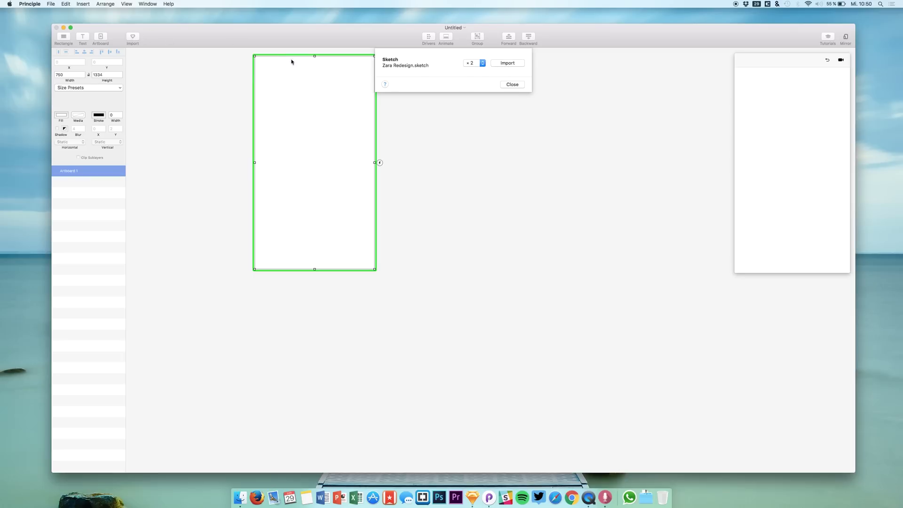
click(520, 65)
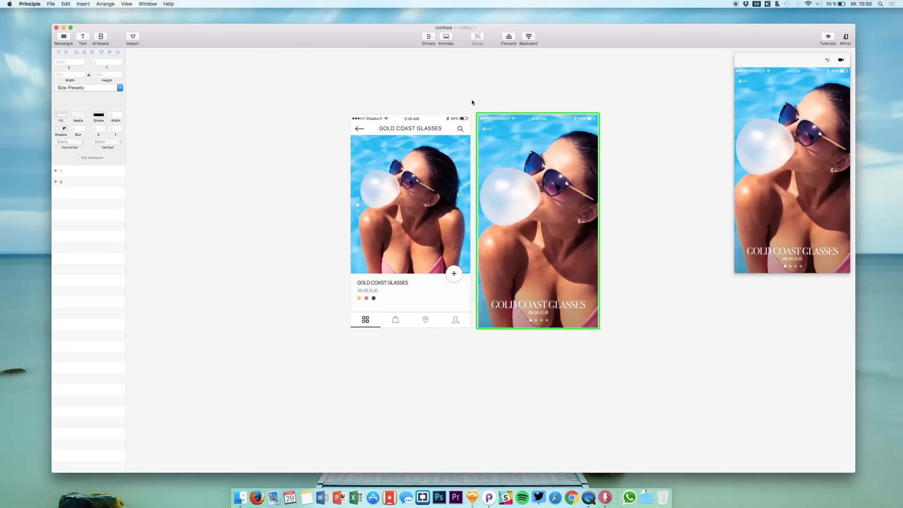
key(super+plus)
Step: Zoom out, expand artboard 1's layer list and select the detail screen's Product img layer
key(super+minus)
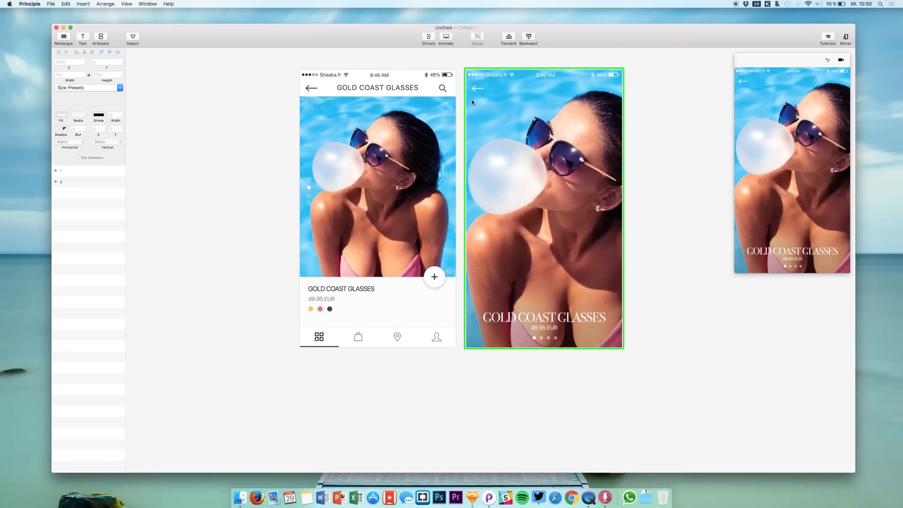
click(827, 61)
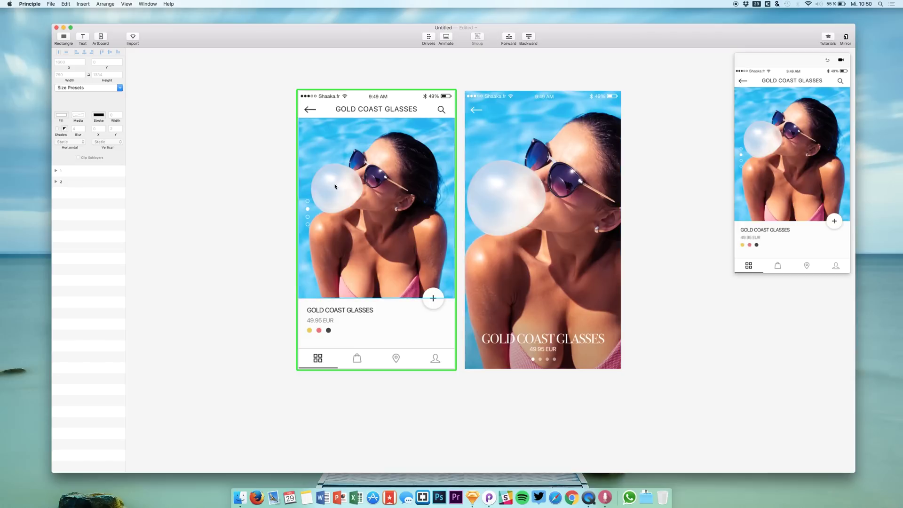
click(56, 171)
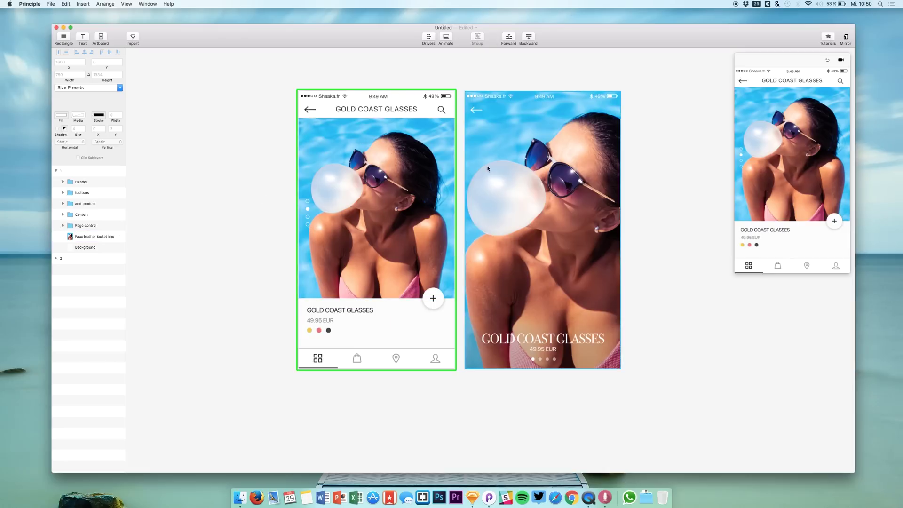
click(555, 188)
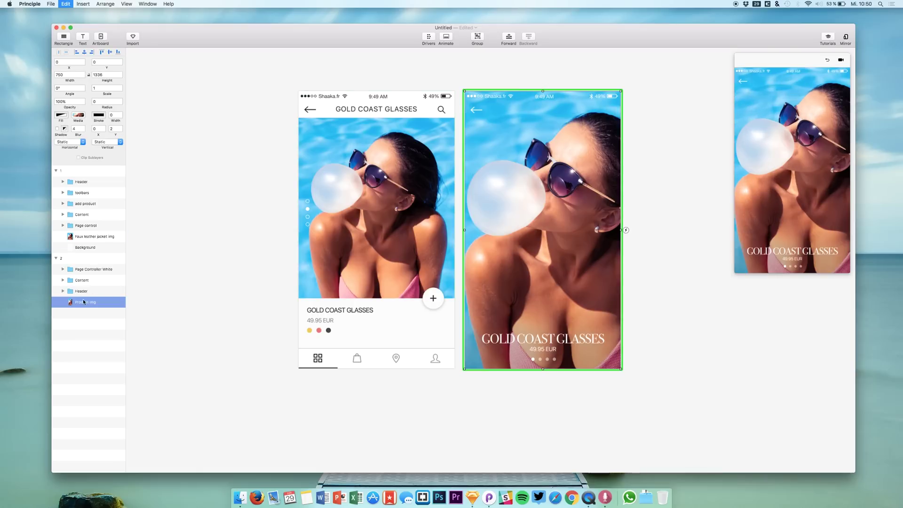
Step: Paste Product img onto the list screen at 490.08 × 873, position 52, 124, with 0% opacity
click(85, 238)
key(super+v)
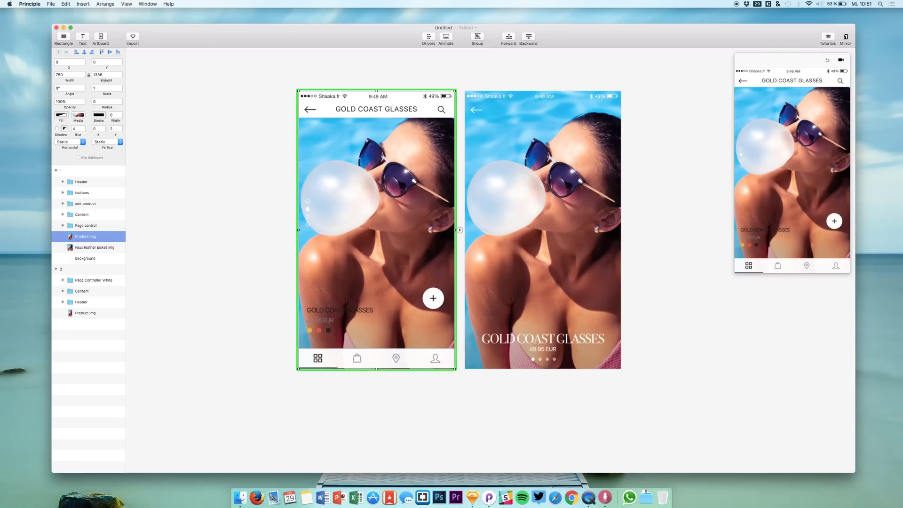
drag(103, 80, 19, 38)
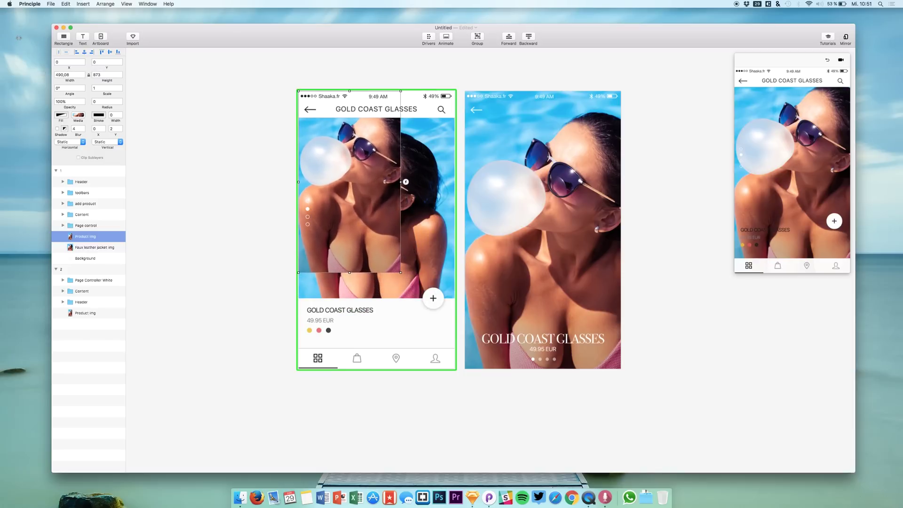
drag(355, 154, 365, 179)
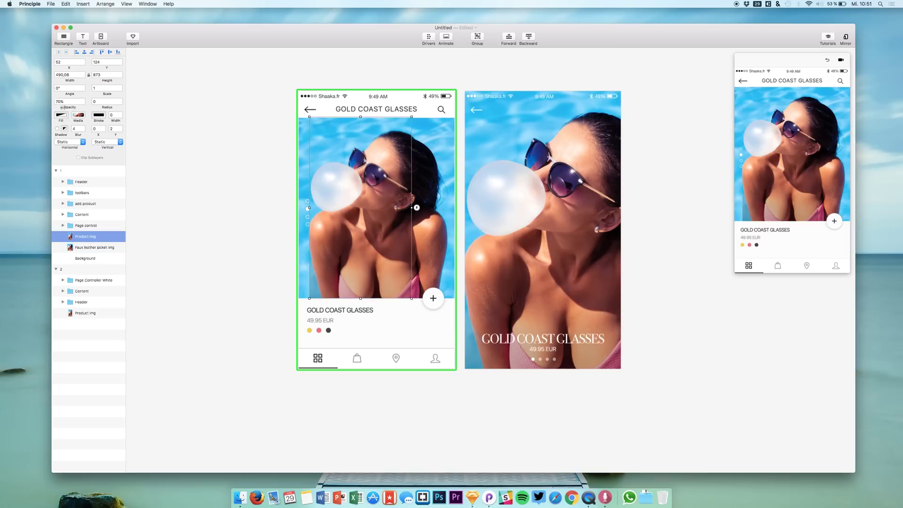
drag(131, 102, 245, 107)
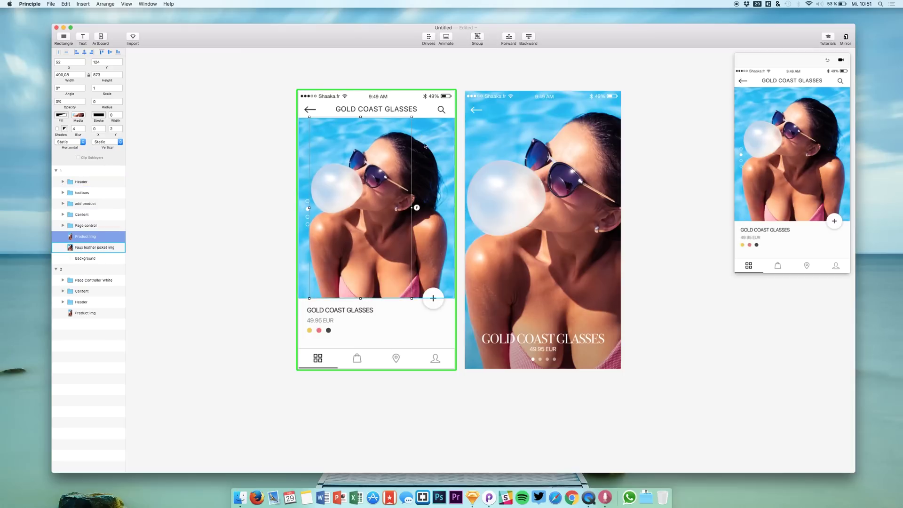
Step: Add a Tap trigger on Product img linking to artboard 2 and confirm its 0% opacity
click(417, 207)
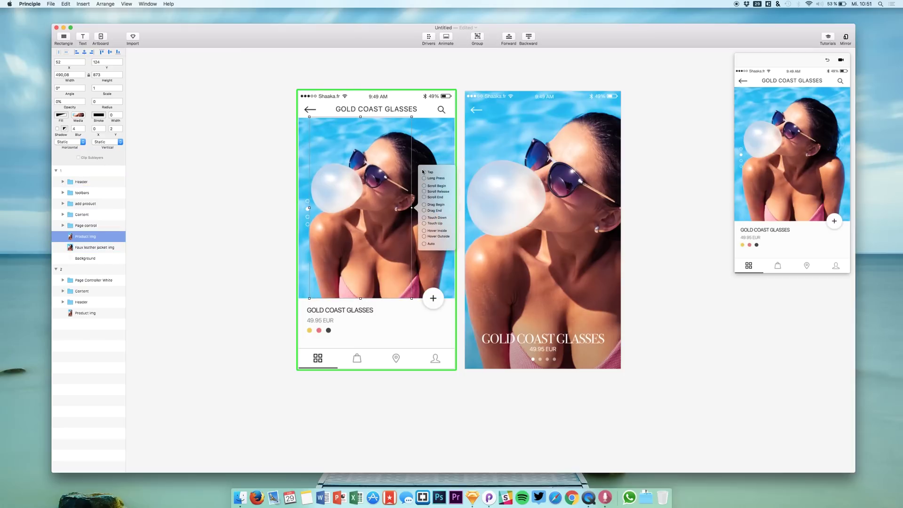
click(424, 172)
click(832, 60)
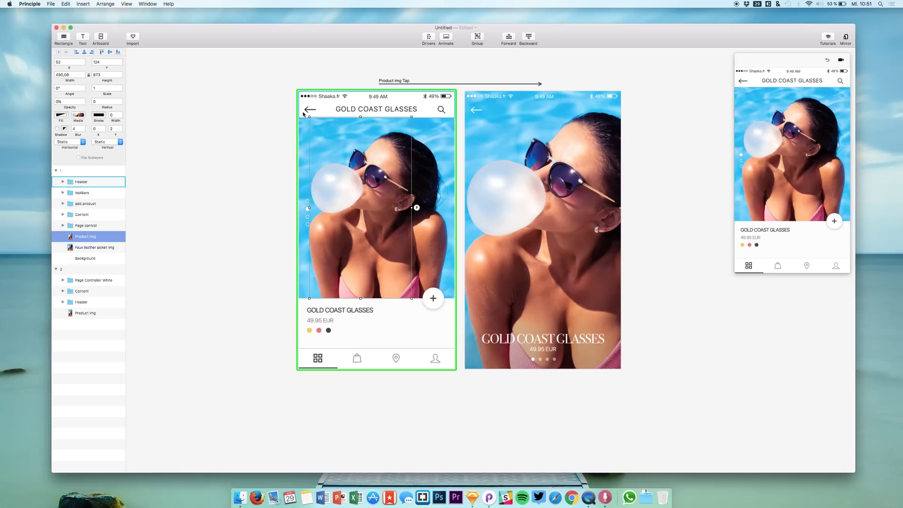
click(231, 81)
click(56, 101)
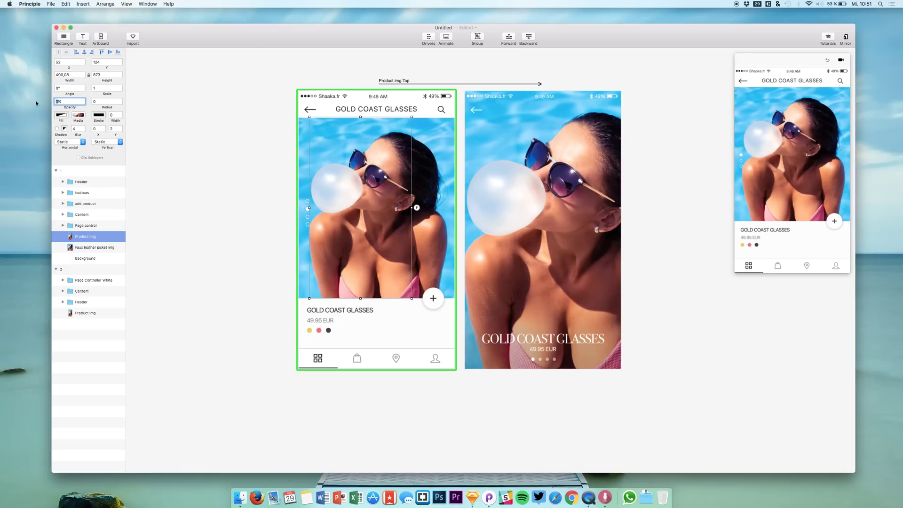
key(Escape)
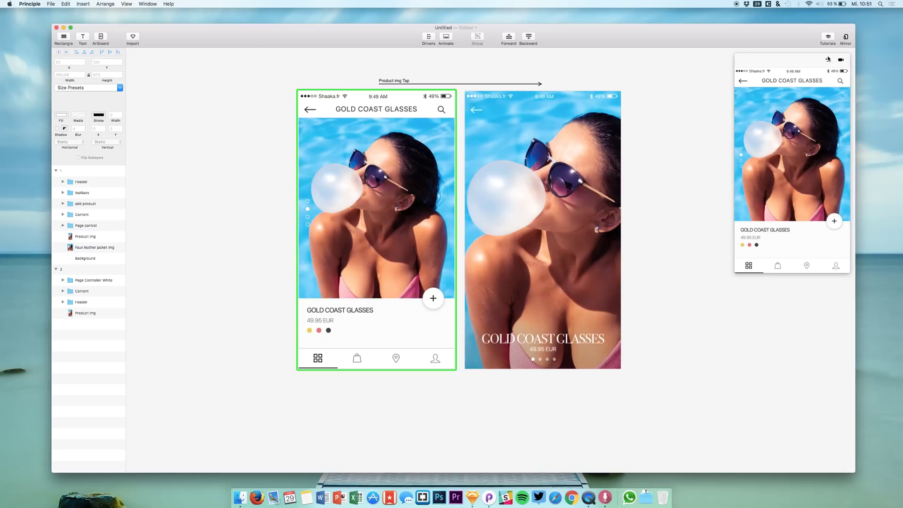
Step: Test the tap transition repeatedly in the preview, resetting to the list screen between taps
click(833, 59)
click(830, 61)
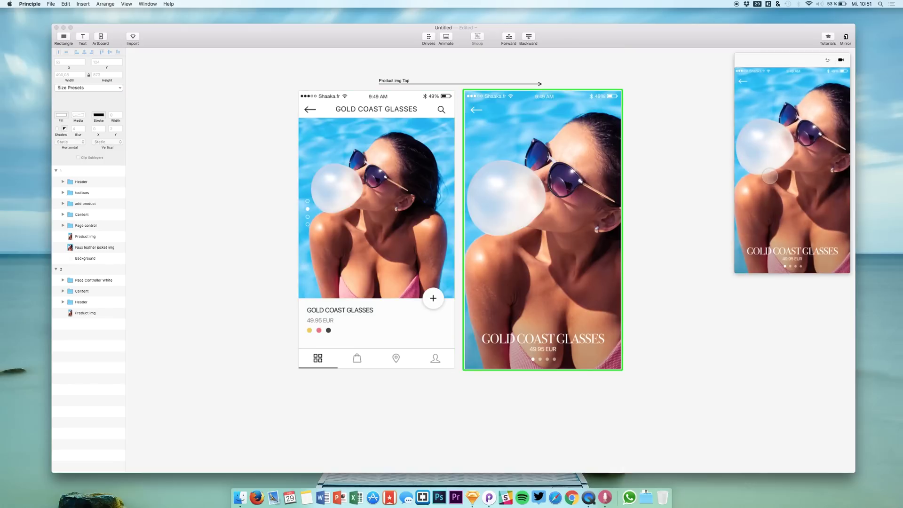
click(828, 61)
click(775, 158)
click(828, 61)
click(776, 148)
click(828, 60)
click(777, 140)
click(828, 61)
click(771, 132)
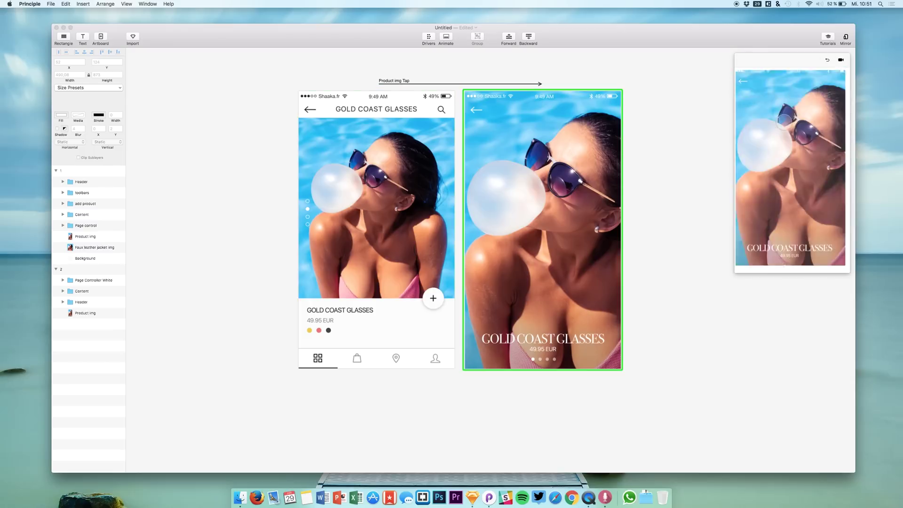
click(828, 61)
click(771, 143)
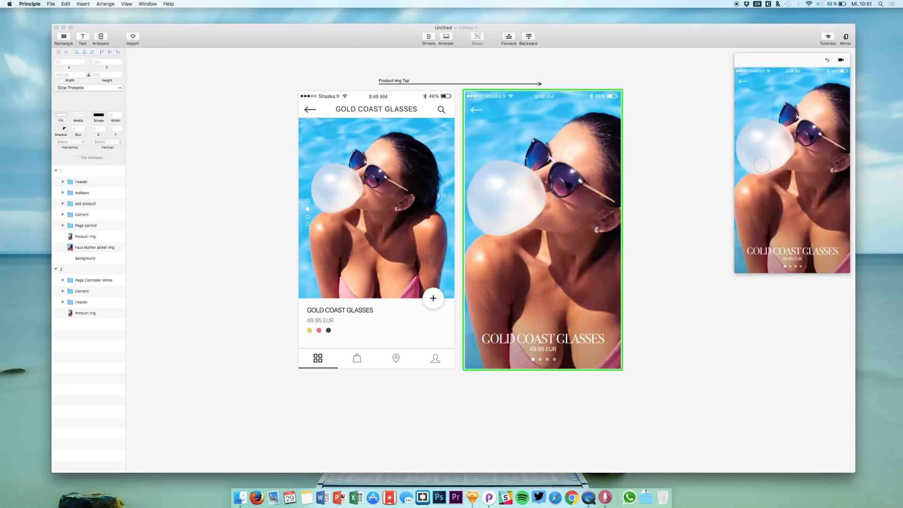
Step: Copy Header through Background, minus Product img, from artboard 1 into artboard 2 below Product img
click(829, 59)
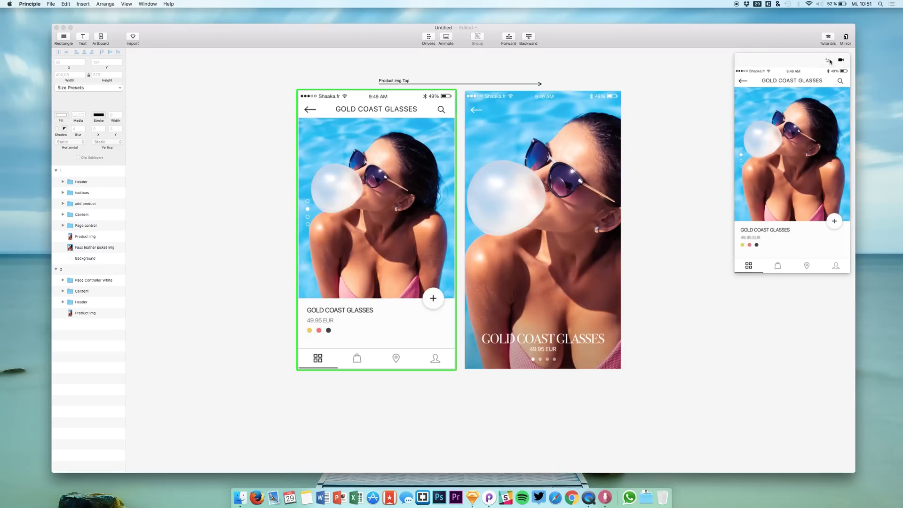
click(81, 184)
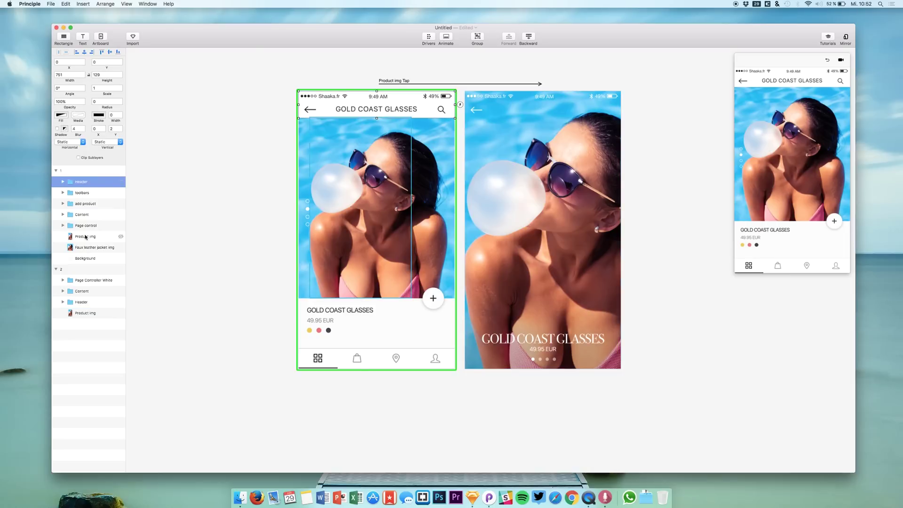
shift+click(81, 260)
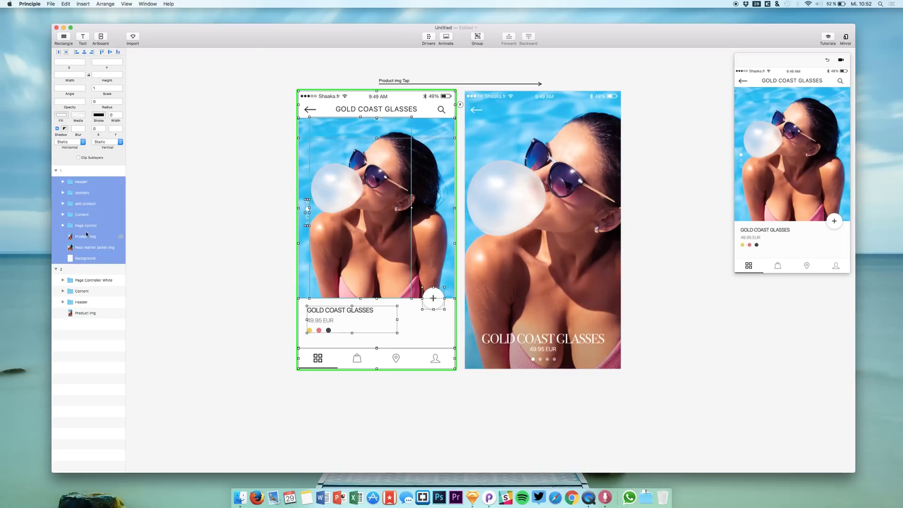
super+click(81, 236)
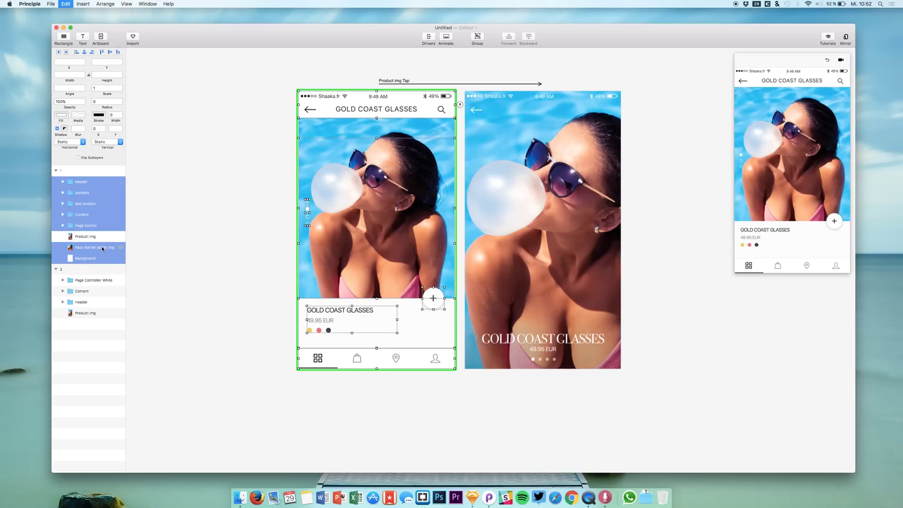
click(81, 303)
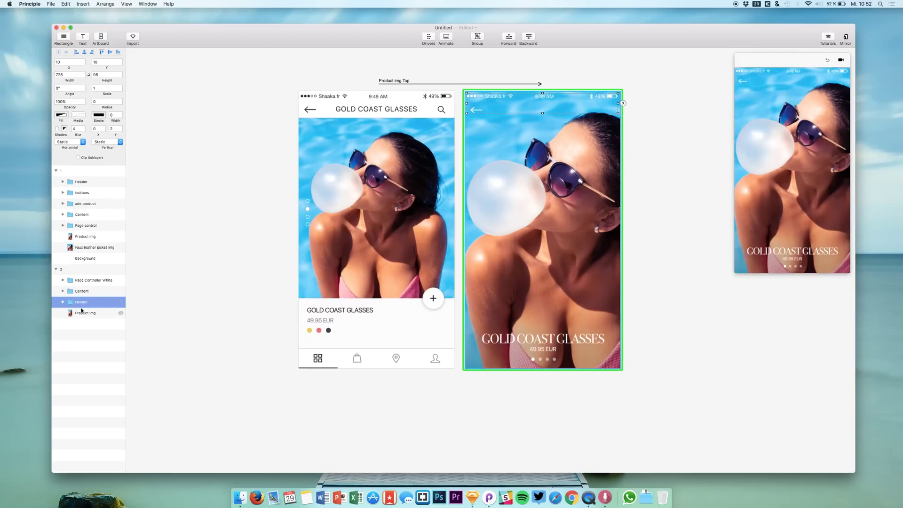
key(super+v)
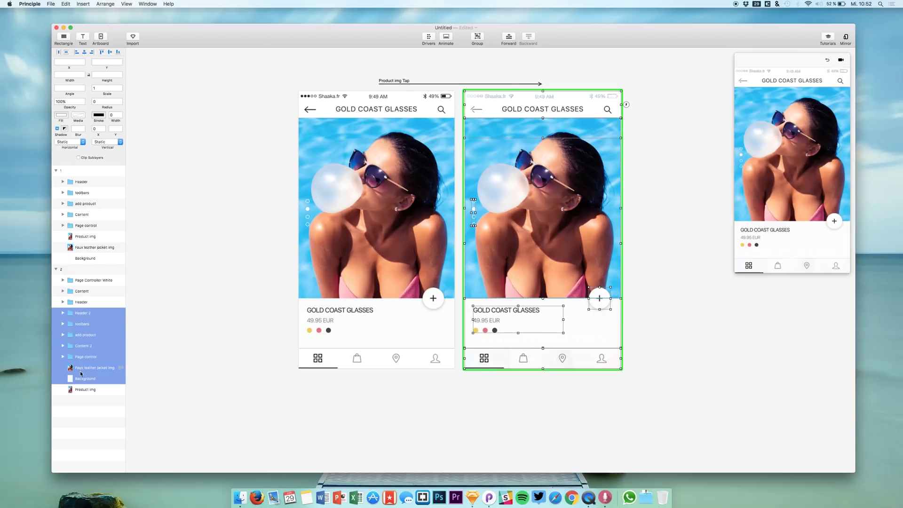
drag(81, 389, 54, 310)
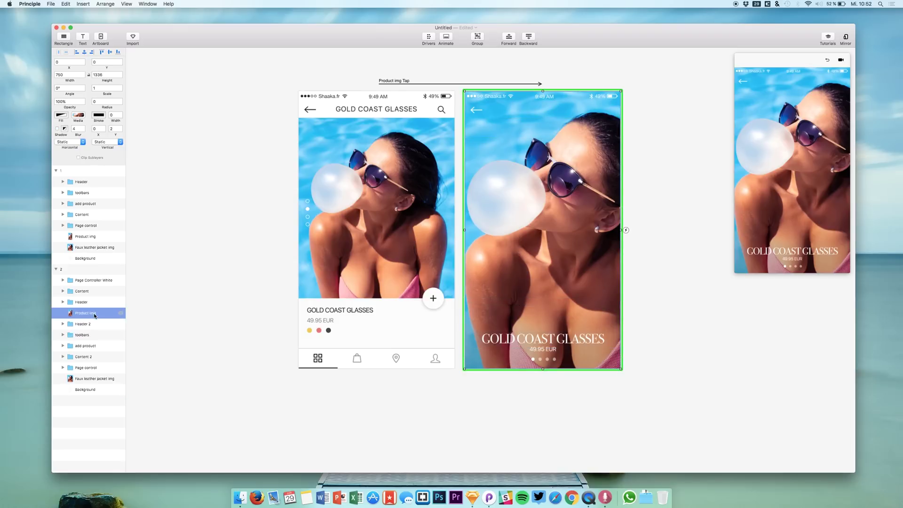
click(829, 60)
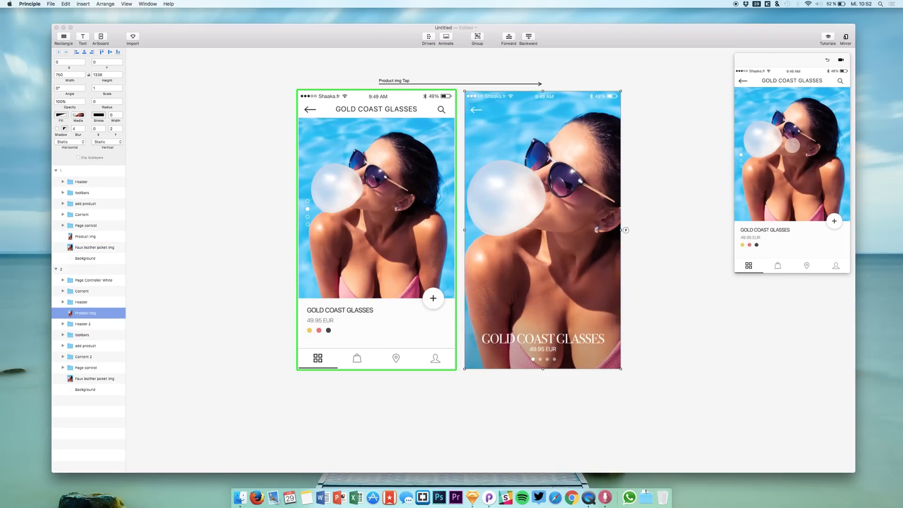
click(793, 145)
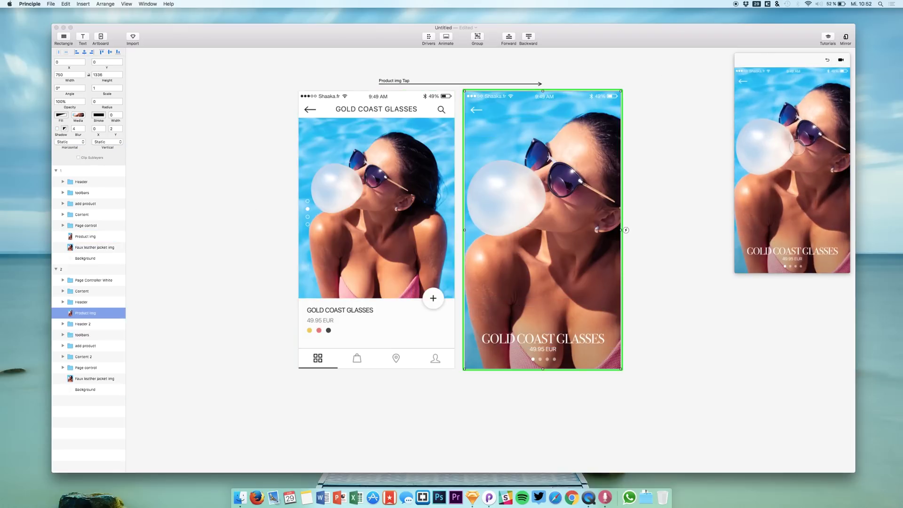
click(828, 60)
click(778, 155)
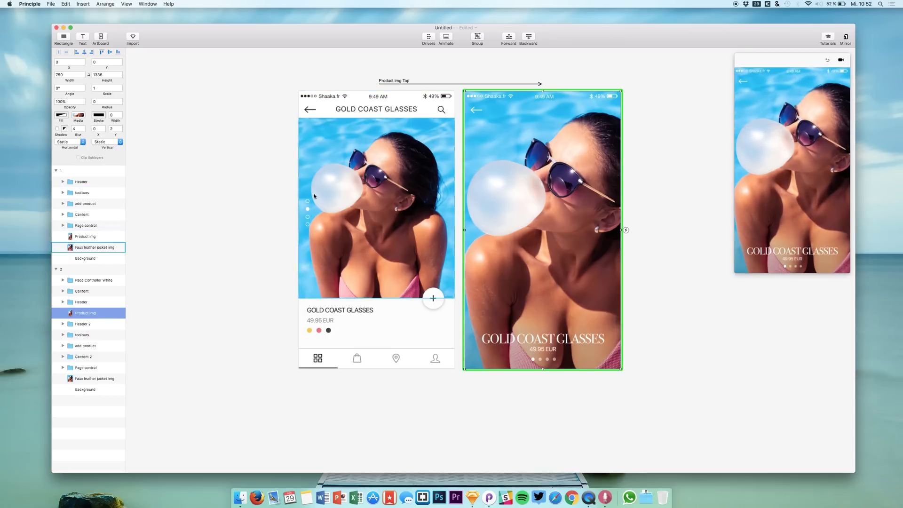
click(842, 60)
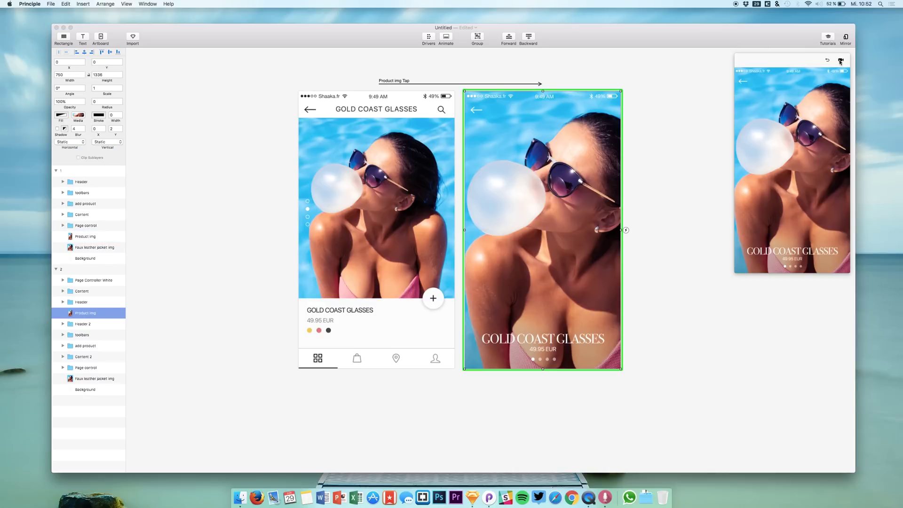
click(826, 60)
click(827, 60)
click(781, 134)
click(827, 60)
click(827, 60)
click(794, 141)
click(827, 60)
click(767, 128)
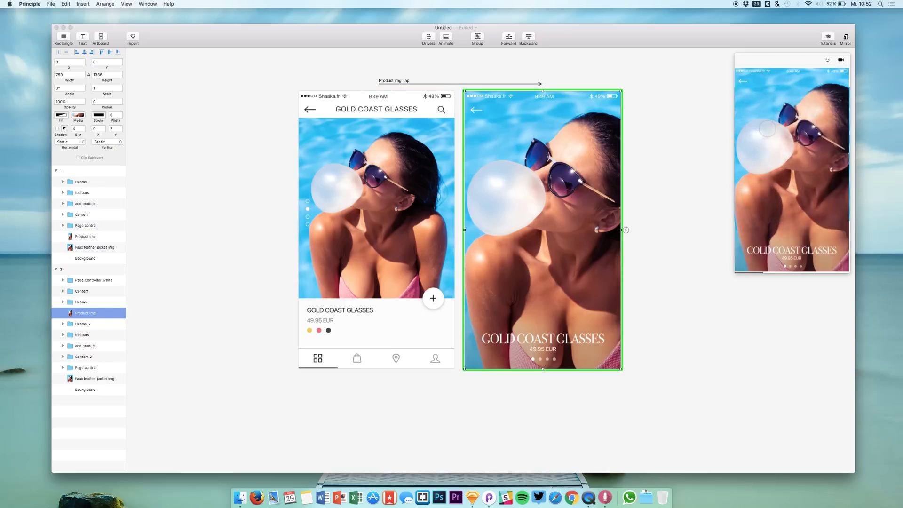
click(829, 62)
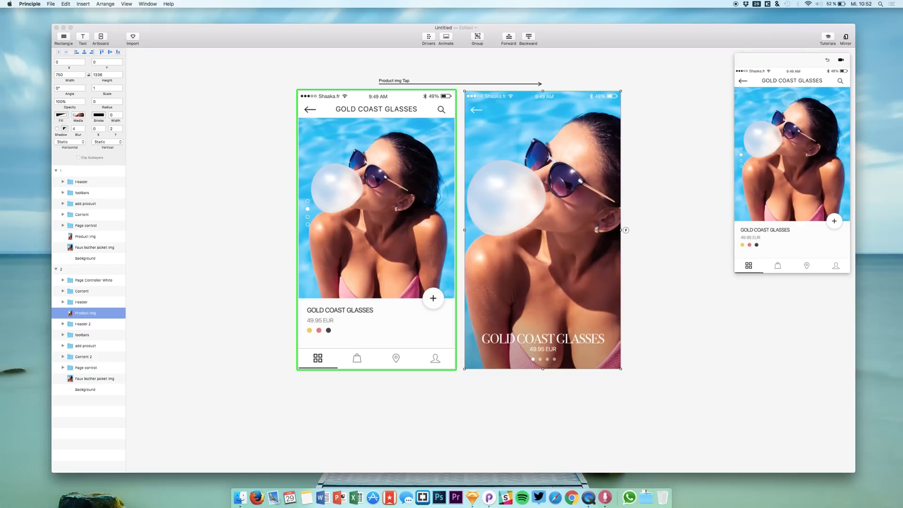
click(780, 119)
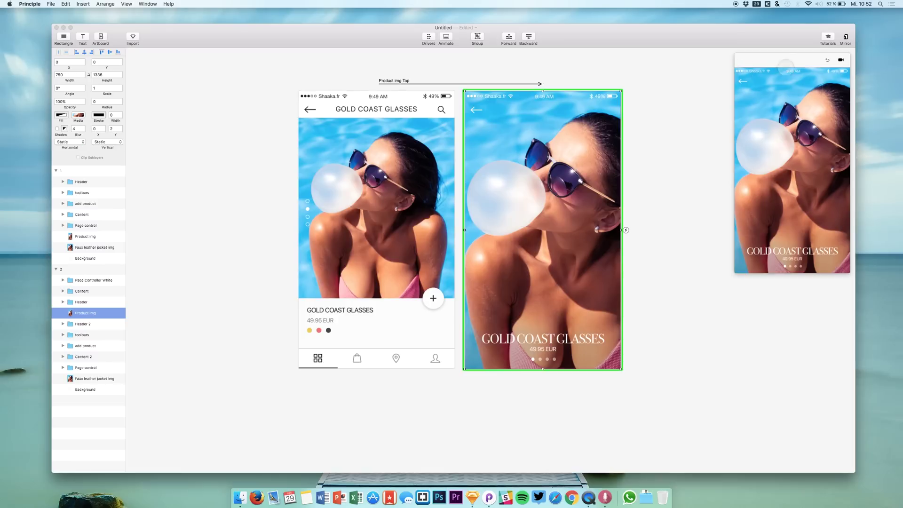
click(828, 59)
click(795, 96)
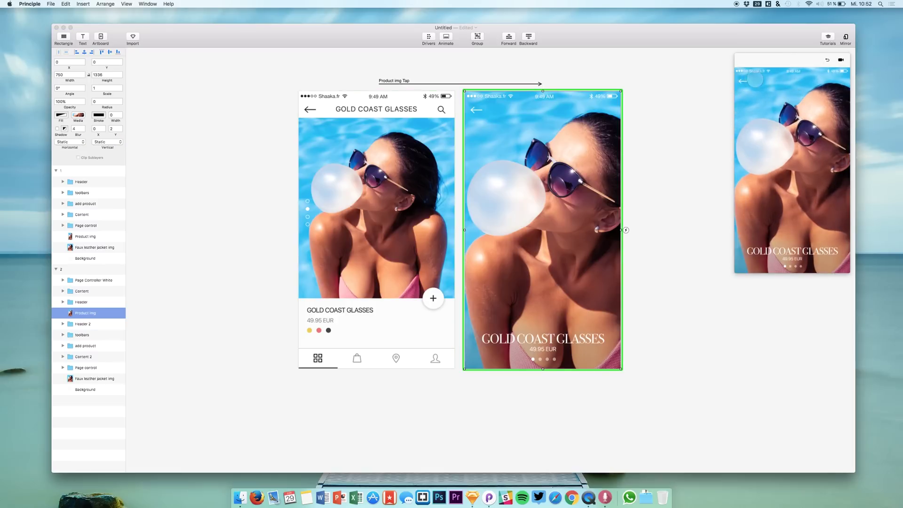
click(748, 82)
click(757, 140)
click(216, 275)
Step: Expand artboard 2's Header > network black and rename signal and Shaaka.fr with a ' w' suffix
click(85, 281)
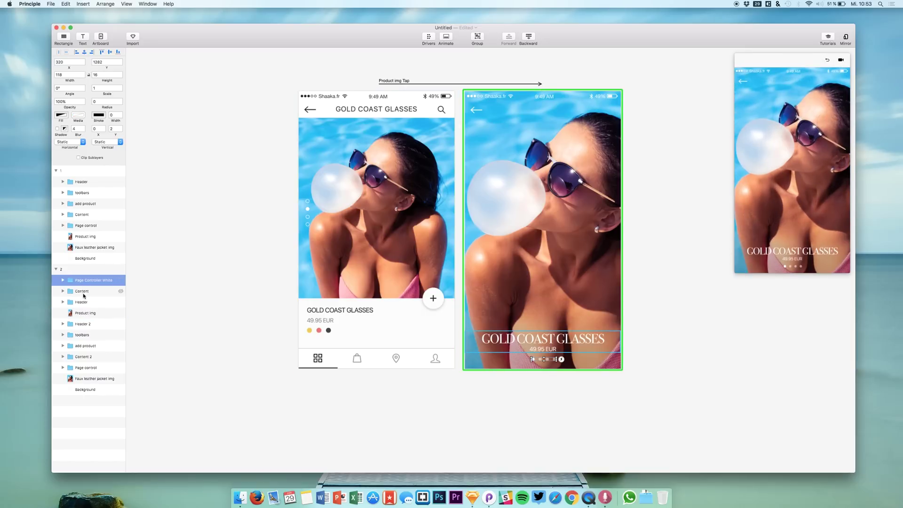
click(487, 97)
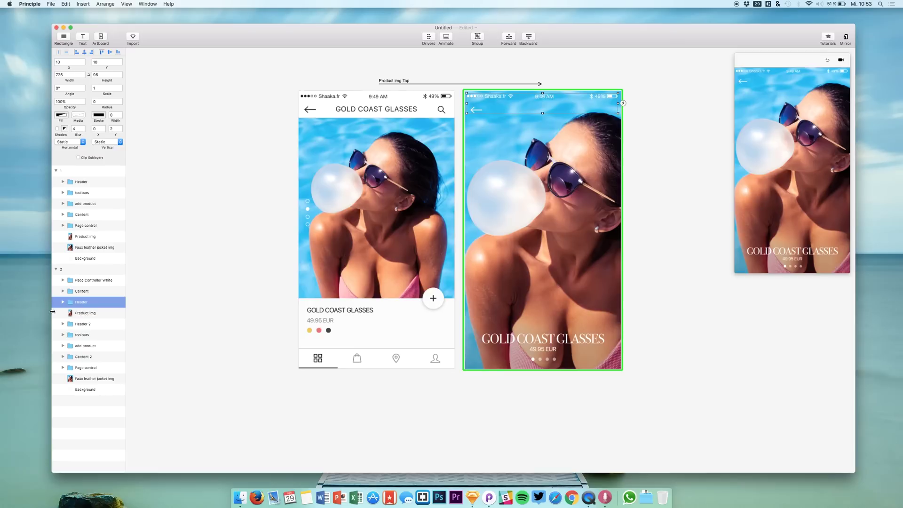
click(63, 302)
click(71, 313)
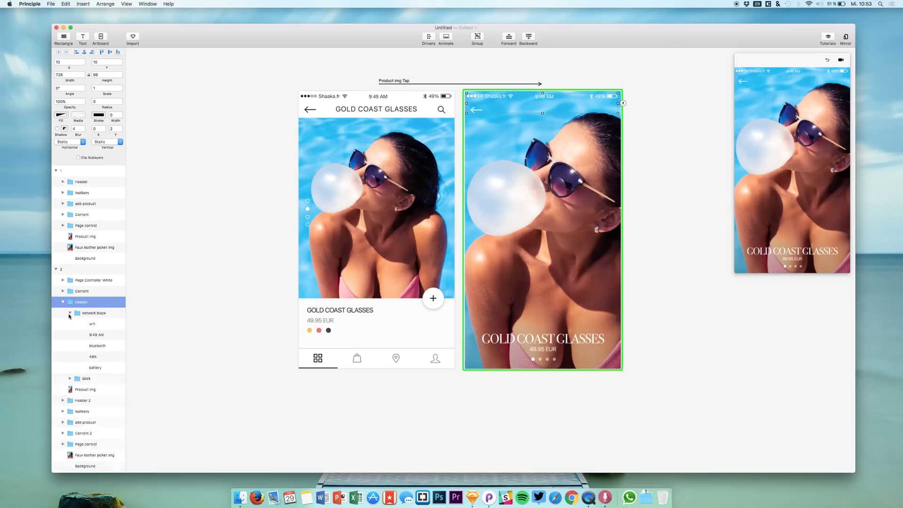
double_click(103, 324)
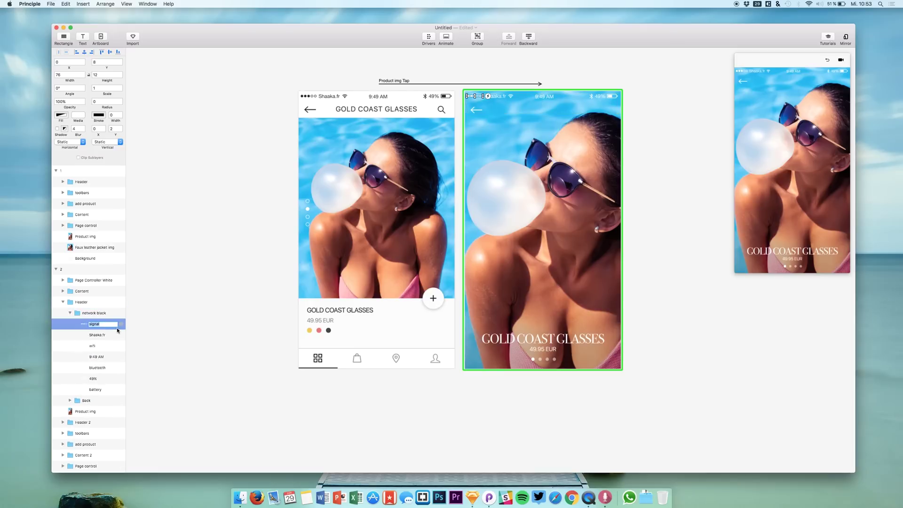
text(w)
key(super+z)
double_click(96, 324)
click(99, 336)
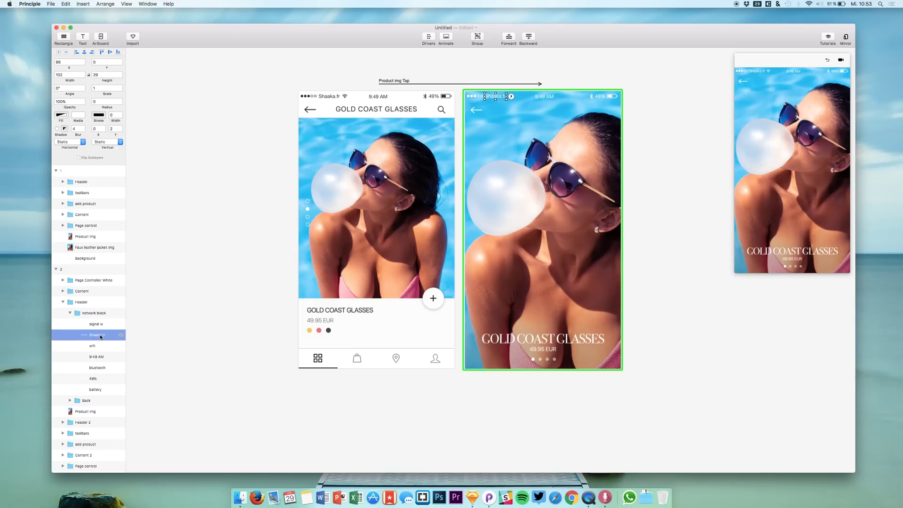
double_click(99, 335)
text(w)
key(Return)
Step: Append ' w' to the wifi, 9:49 AM, bluetooth, 49% and battery layers
click(98, 345)
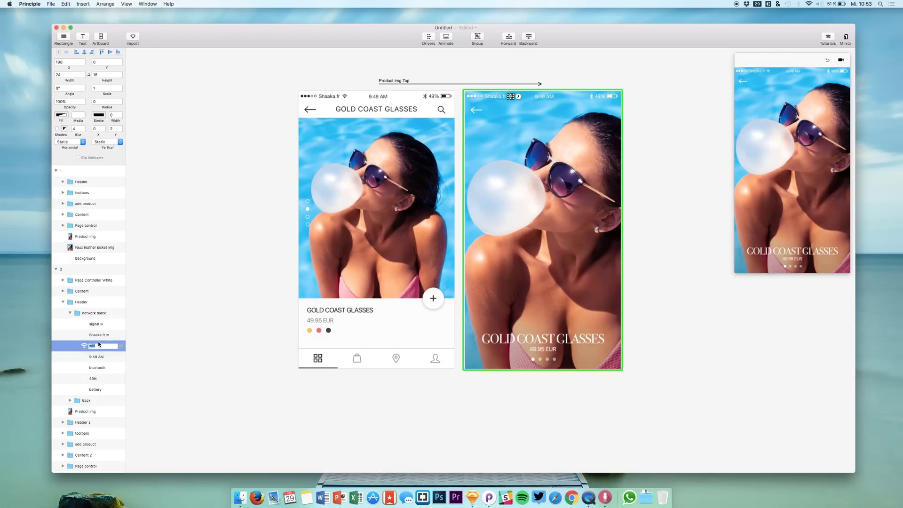
double_click(103, 344)
text(w)
key(Return)
double_click(105, 356)
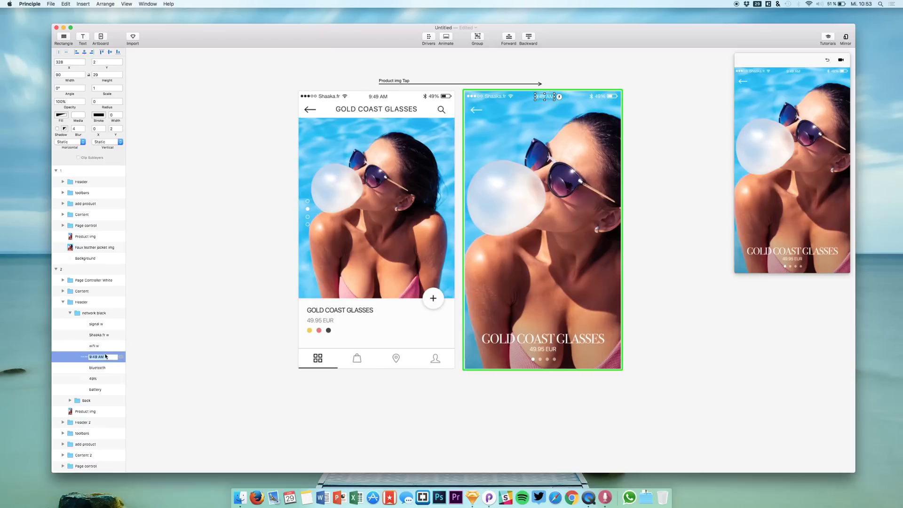
text(w)
key(Return)
double_click(99, 366)
text(w)
key(Return)
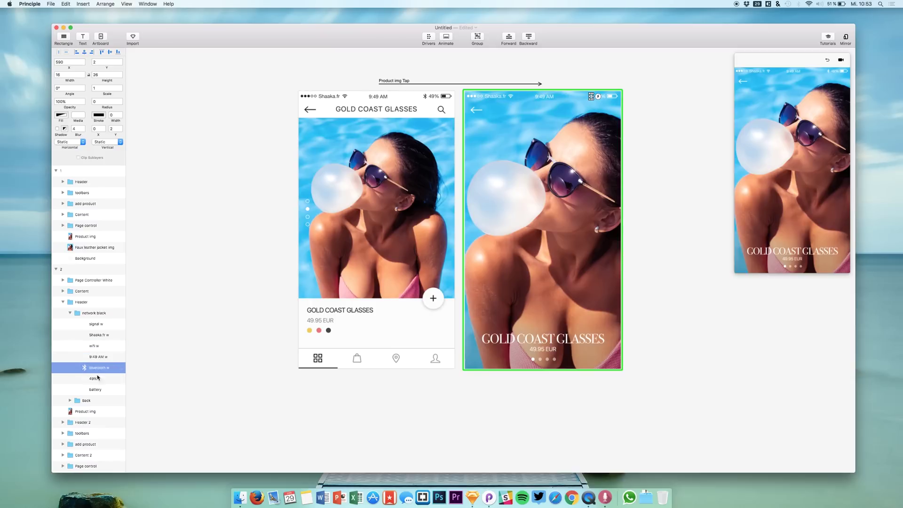
double_click(93, 379)
text(w)
key(Return)
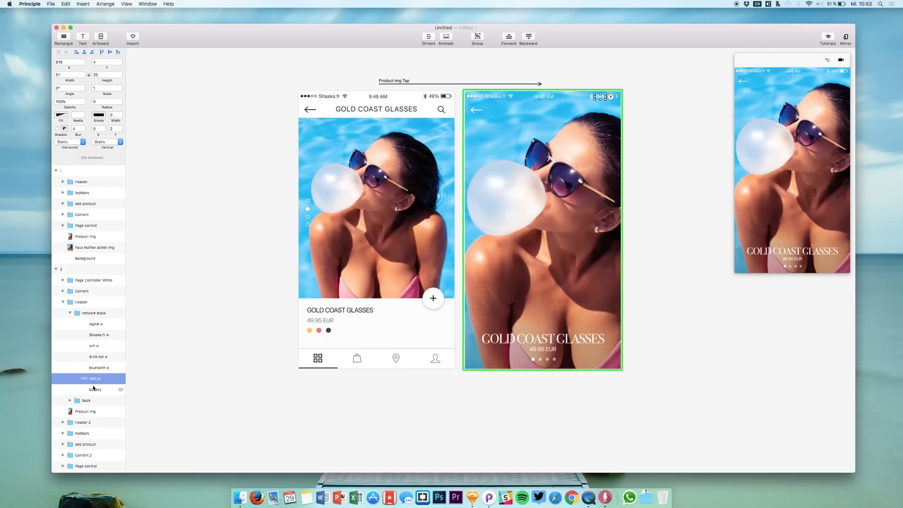
double_click(93, 389)
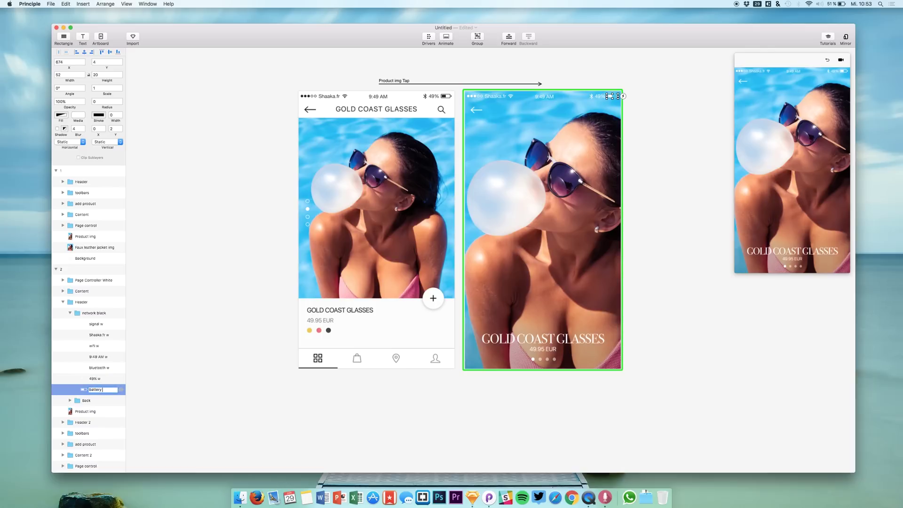
text(w)
key(Return)
Step: Collapse the network black group and paste a copy of it into artboard 1
click(87, 313)
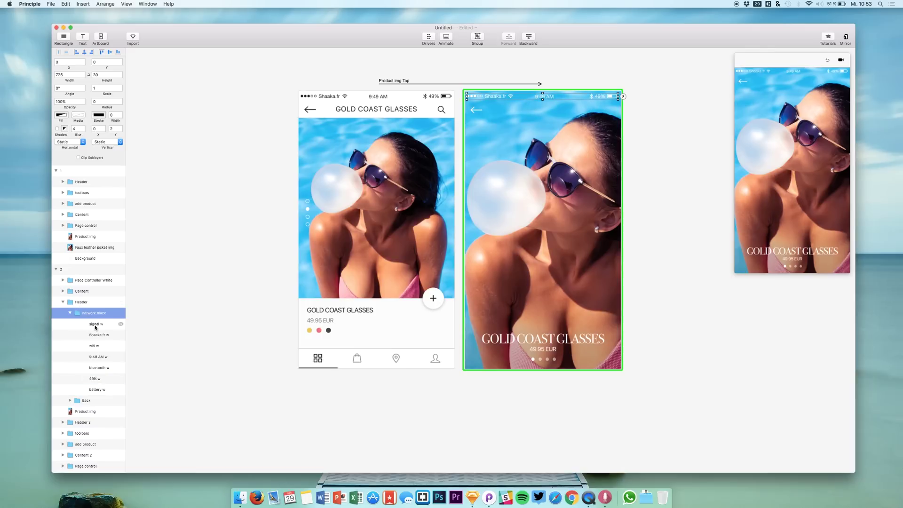
click(70, 312)
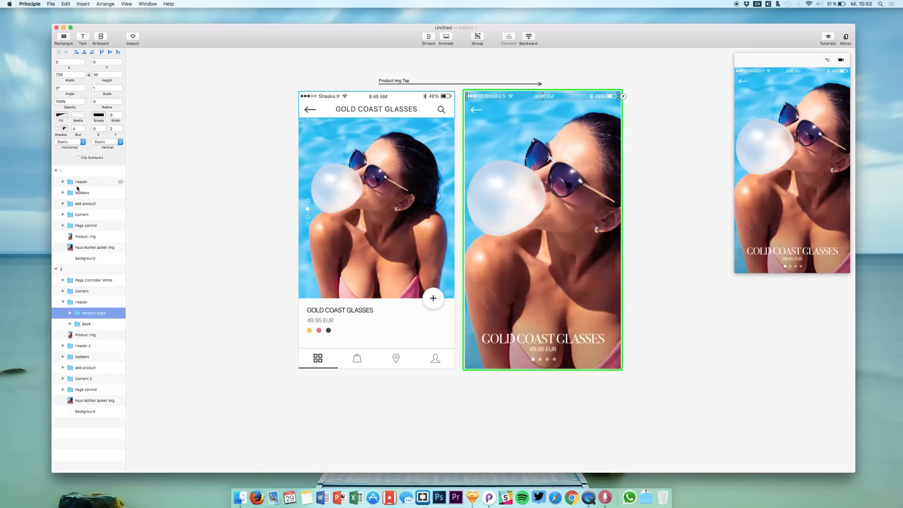
key(super+v)
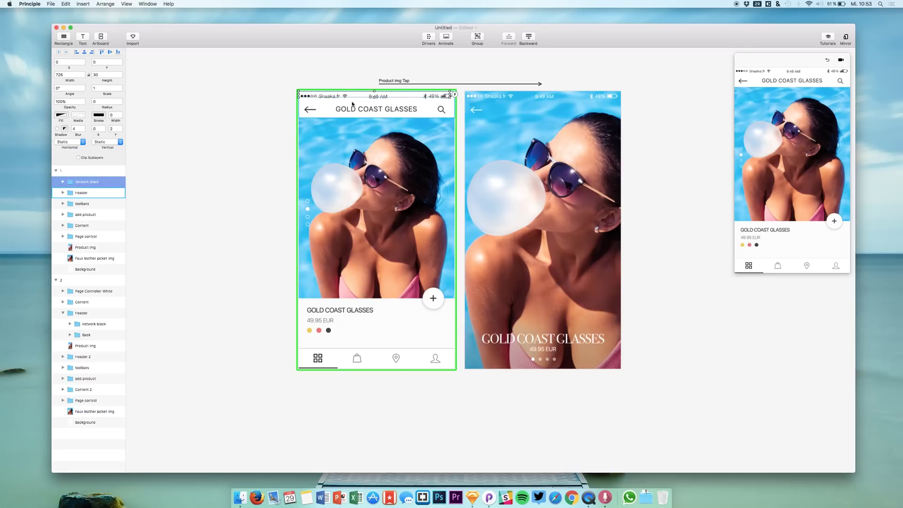
Step: Rename the network black groups in artboards 1 and 2 to 'network white'
click(64, 182)
double_click(90, 182)
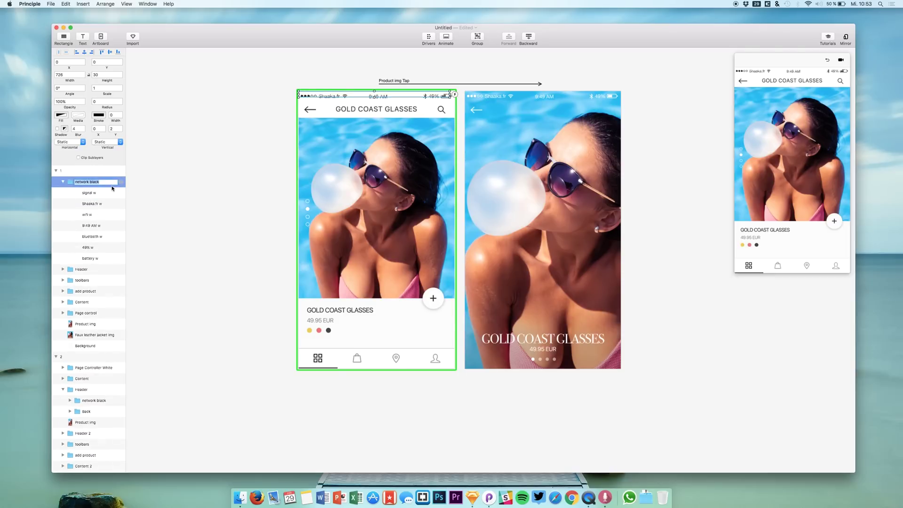
key(Right)
key(Return)
double_click(94, 401)
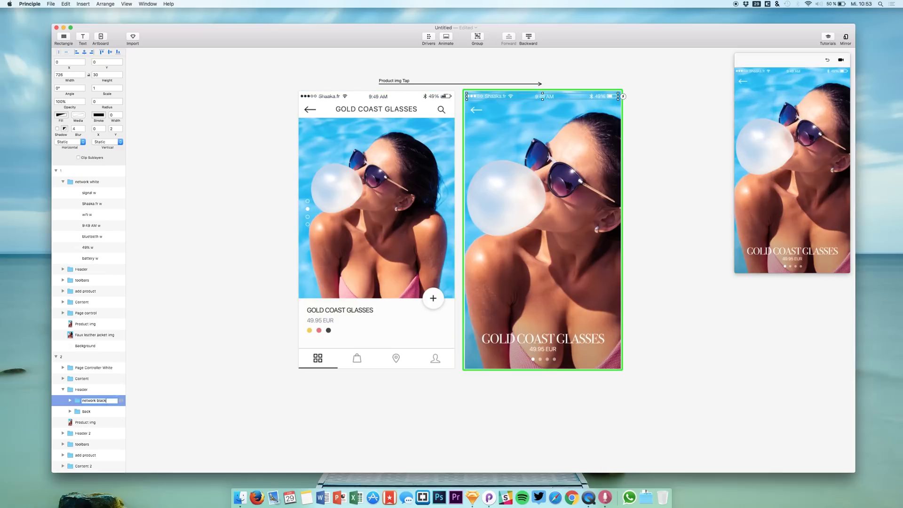
text(white)
key(Return)
Step: Set artboard 1's seven 'w' status-bar layers to 0% opacity and open the Tap transition timeline
click(85, 194)
shift+click(84, 258)
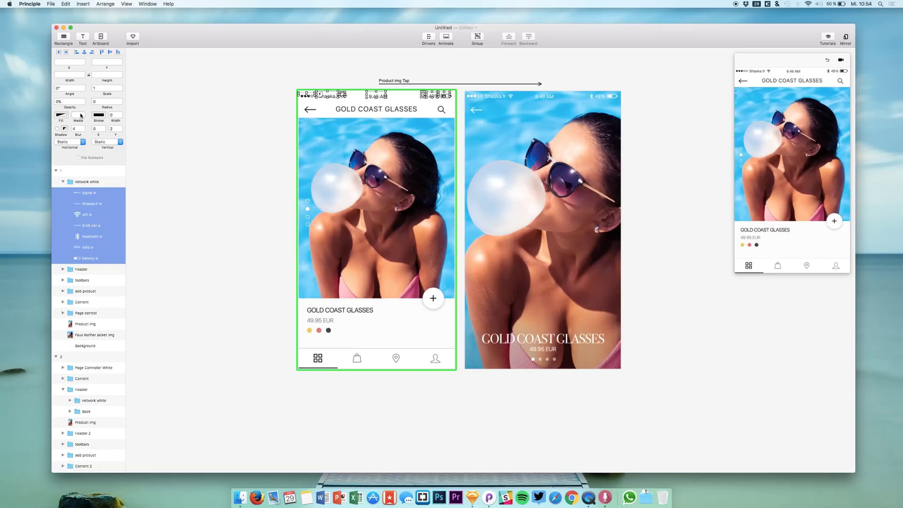
click(540, 84)
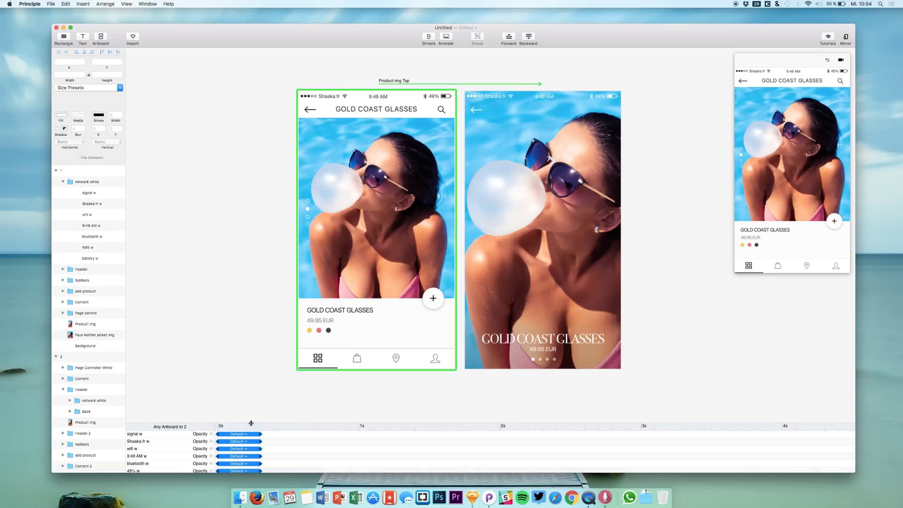
Step: Enlarge the timeline, select the seven status-bar layers and inspect their opacity easing curve
drag(252, 423, 251, 267)
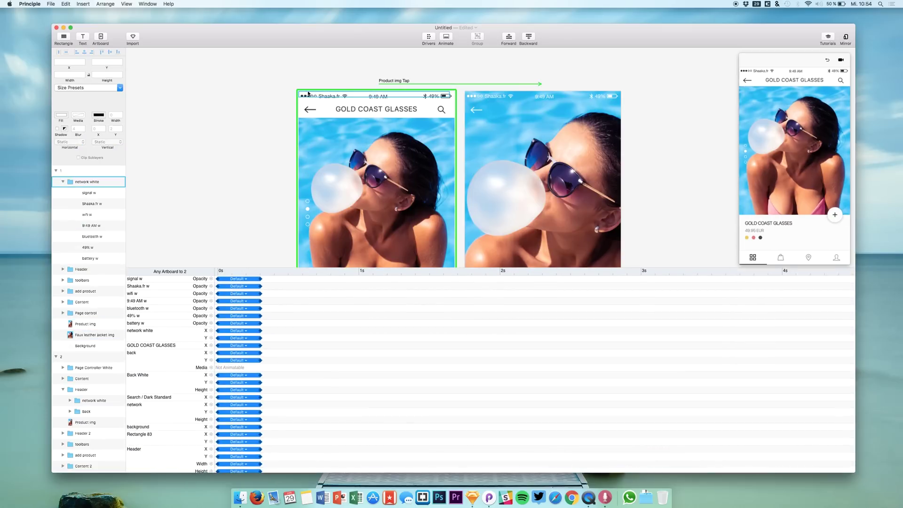
click(88, 194)
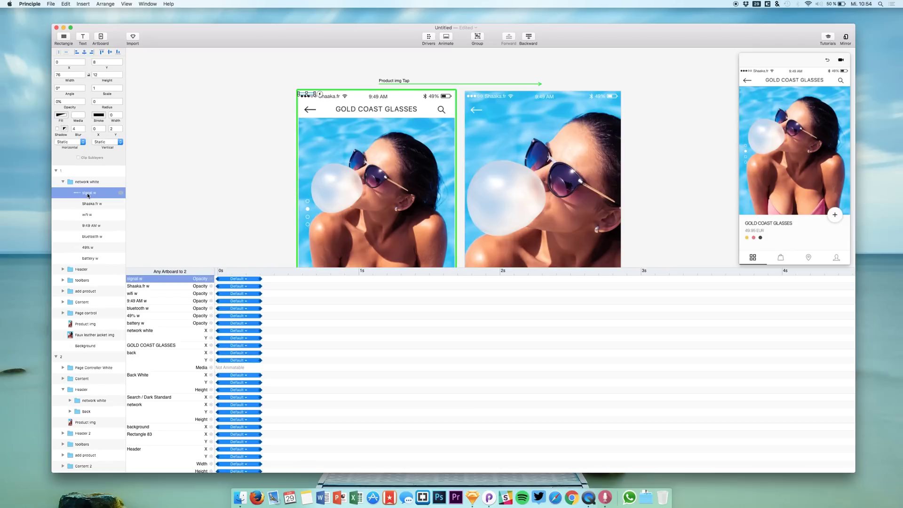
shift+click(93, 261)
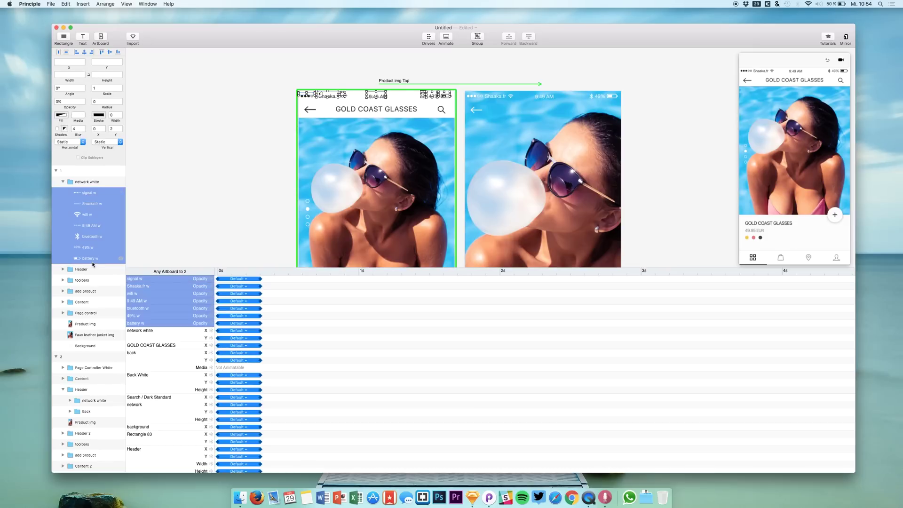
click(232, 279)
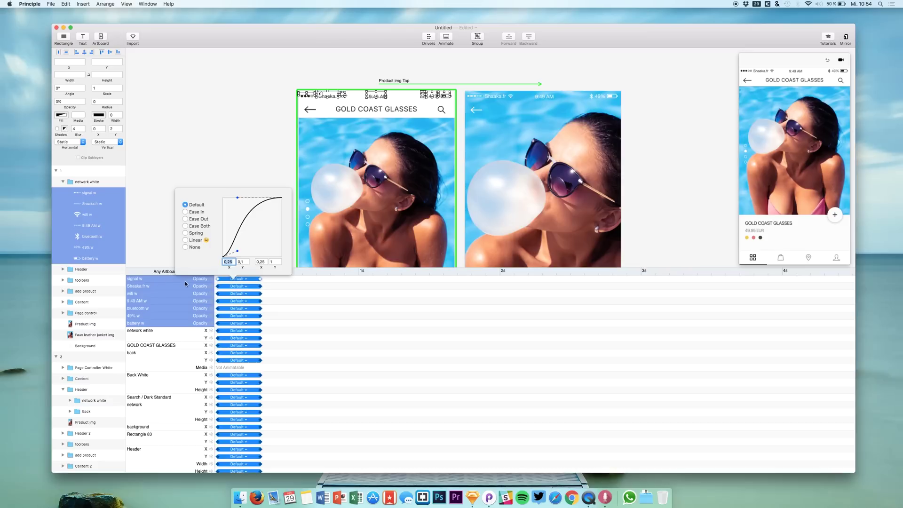
click(247, 322)
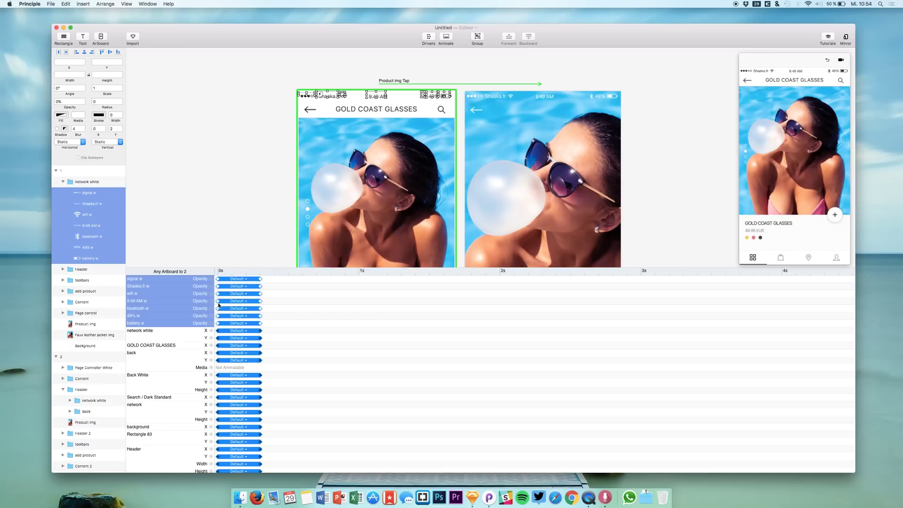
Step: Replay the tap transition several times in the preview to judge the status-bar fade
click(801, 144)
click(796, 129)
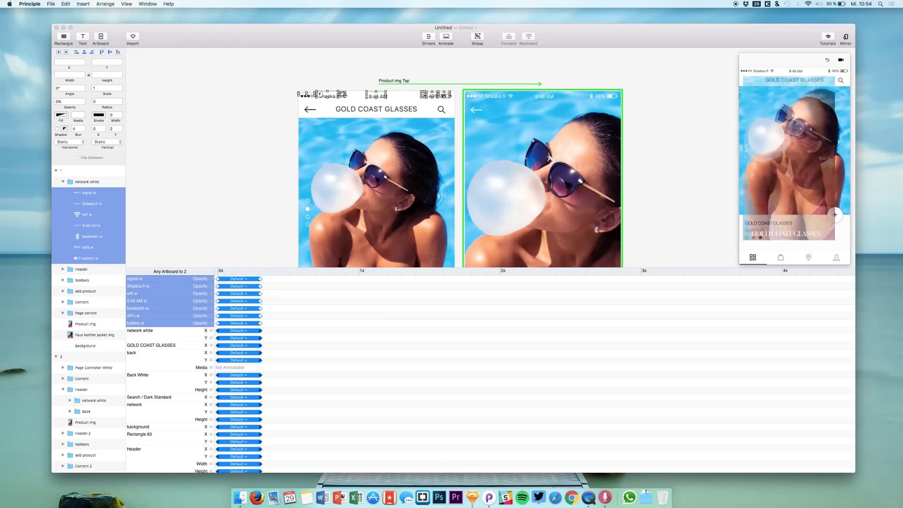
click(827, 60)
click(795, 128)
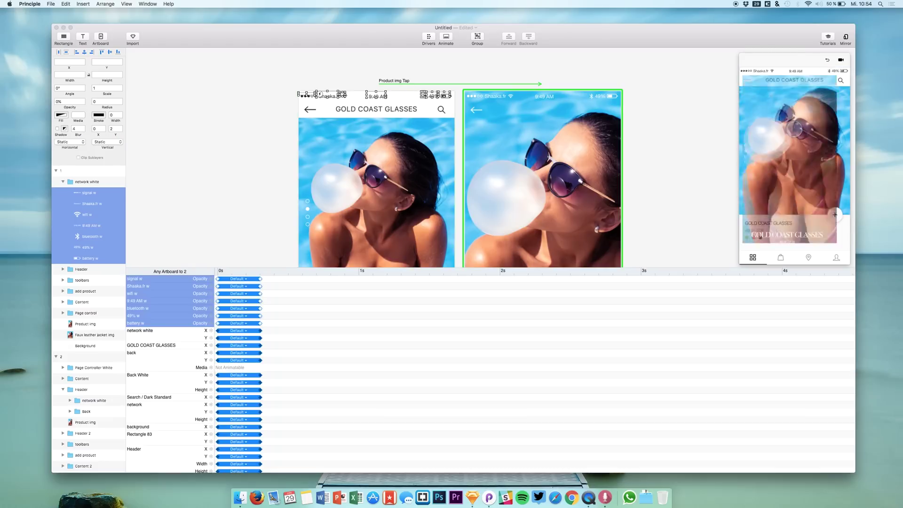
click(827, 60)
click(776, 137)
click(827, 60)
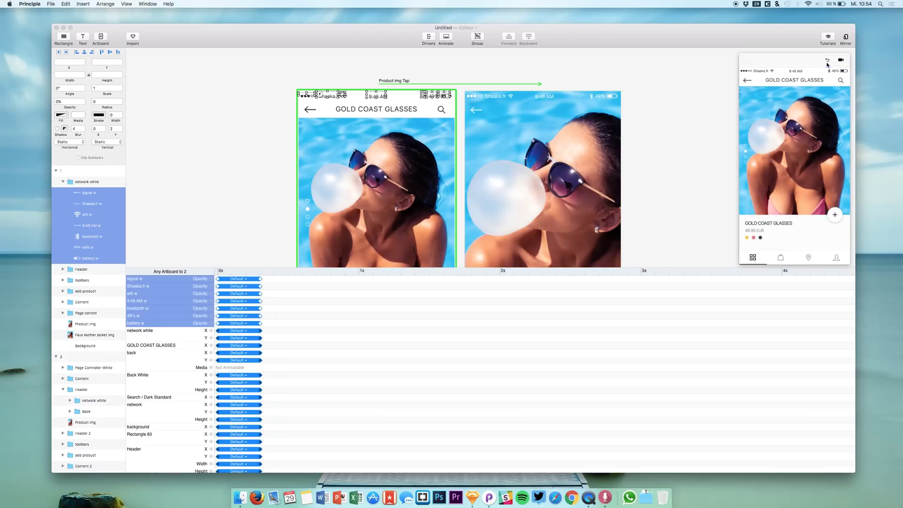
click(784, 148)
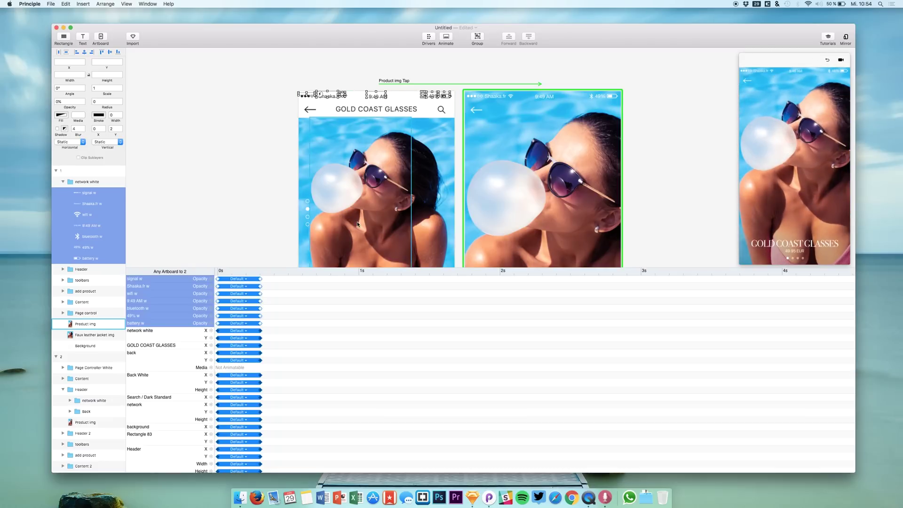
Step: Delay the seven status-bar opacity bars by about 0.17 s, nudge them later, and replay to check
click(247, 302)
drag(234, 298, 260, 293)
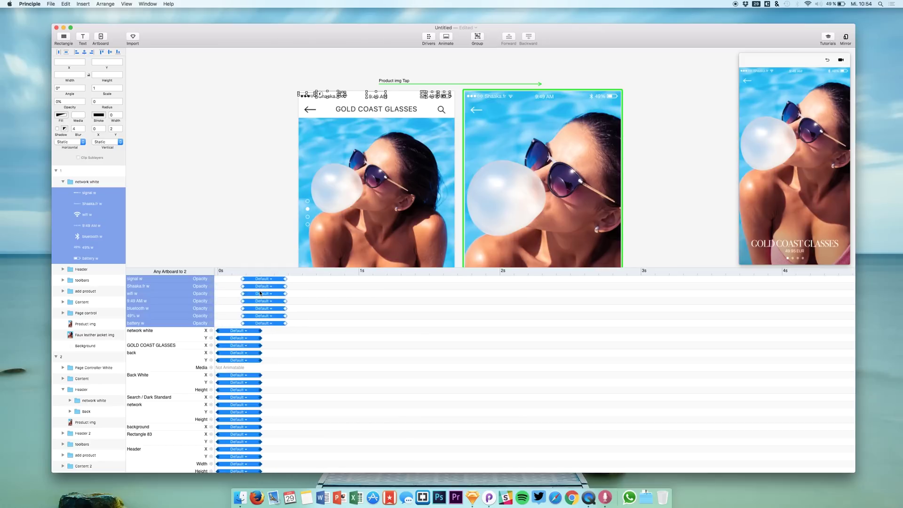
click(828, 59)
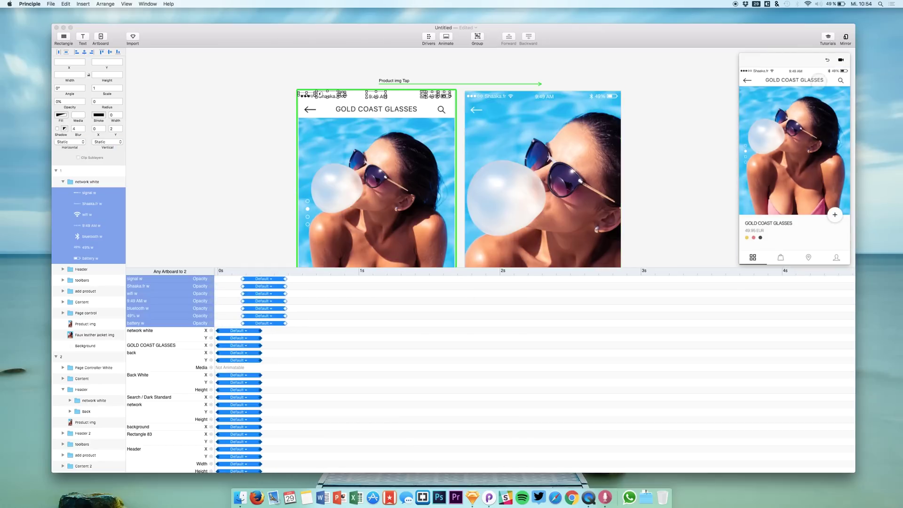
click(787, 174)
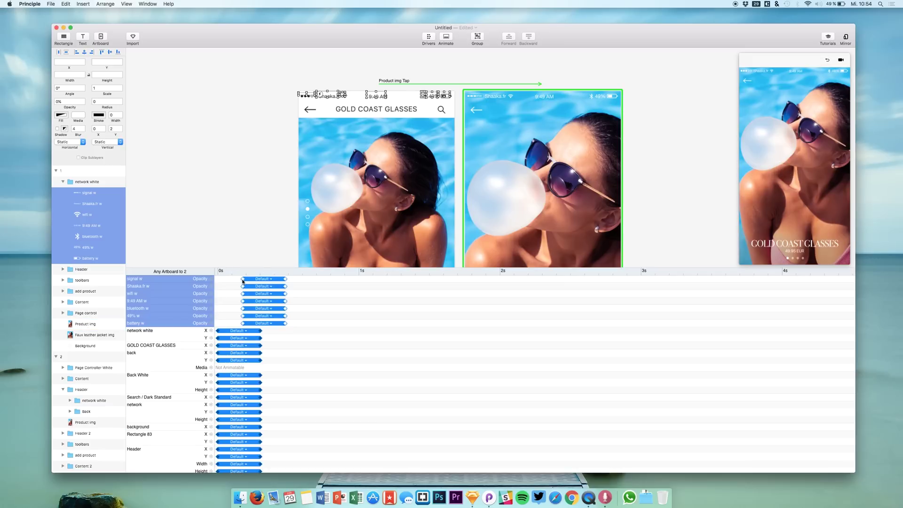
mouse_move(273, 282)
mouse_down()
mouse_move(292, 283)
mouse_move(270, 283)
mouse_move(278, 281)
mouse_up()
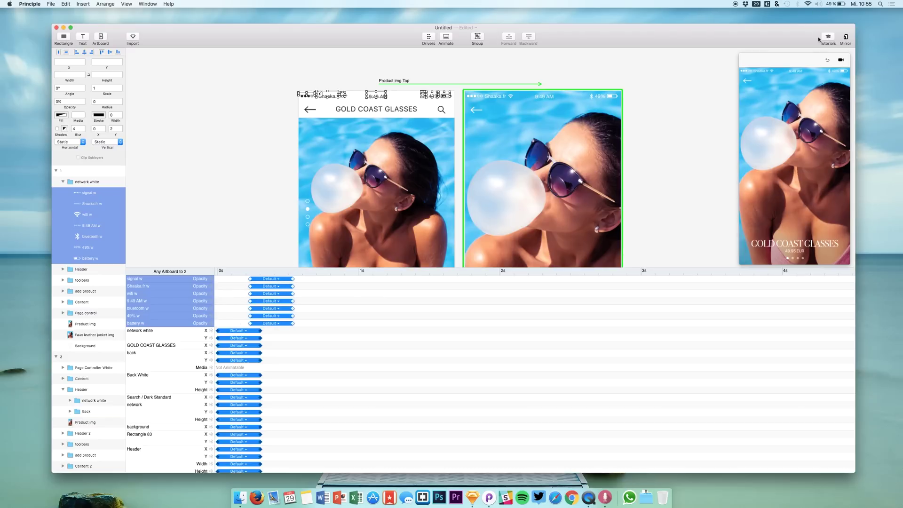
click(828, 60)
click(802, 150)
click(828, 60)
click(759, 137)
click(696, 123)
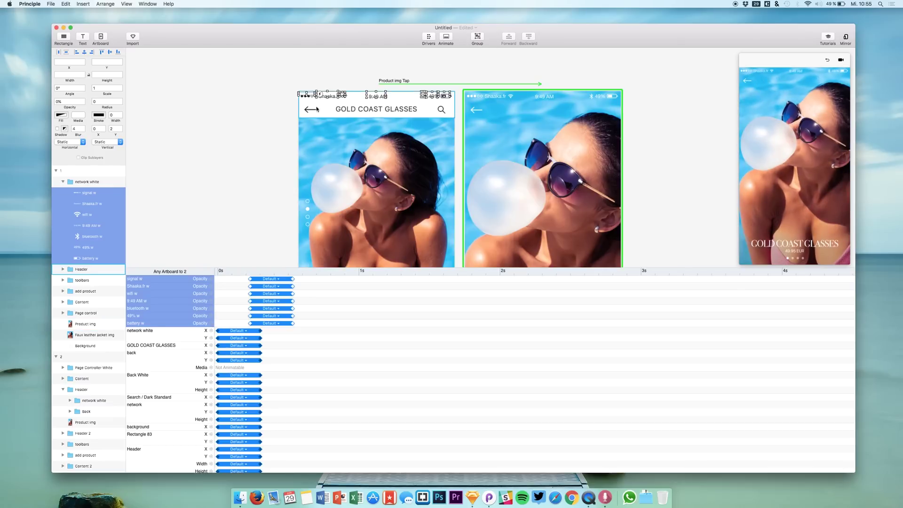
click(86, 412)
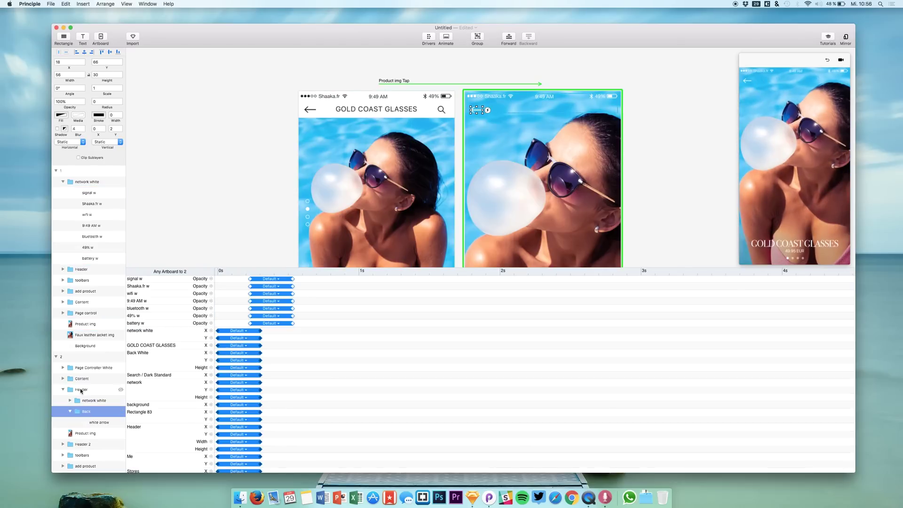
Step: Paste the Back group into artboard 1 and set its white arrow to 0% opacity
click(80, 187)
key(super+v)
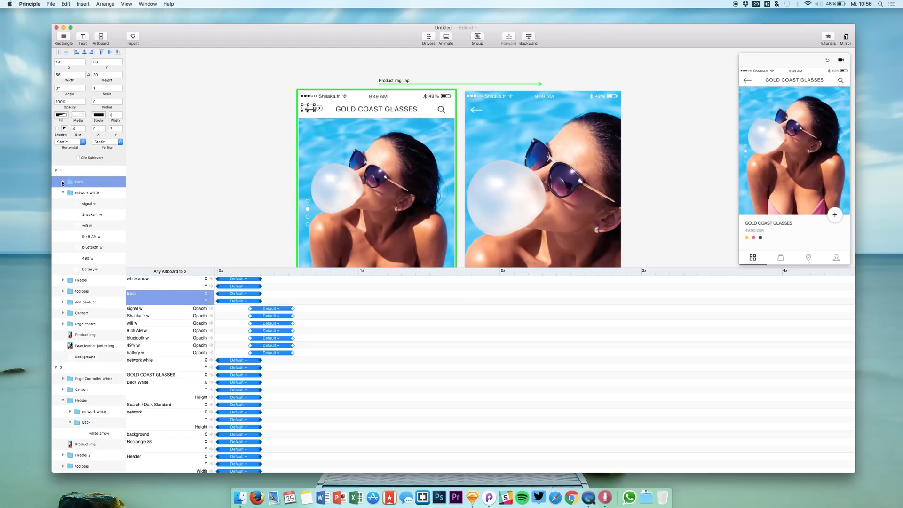
click(63, 182)
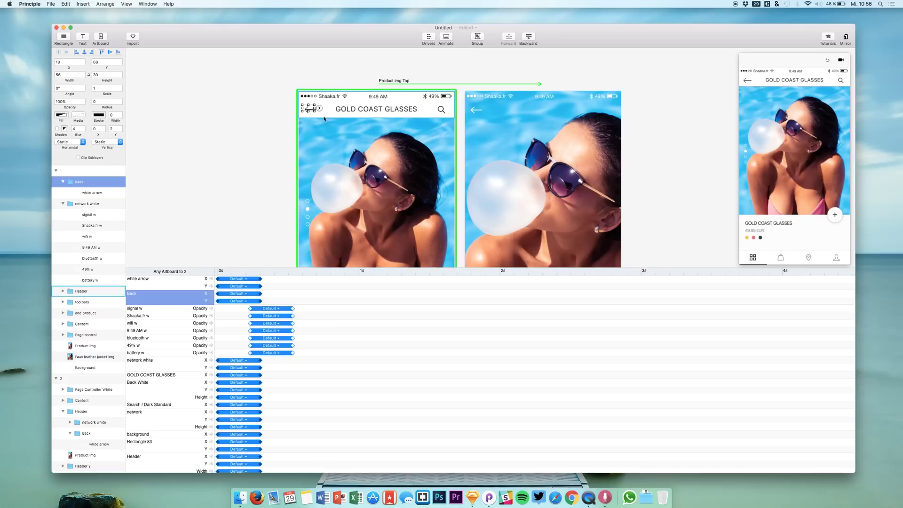
click(89, 193)
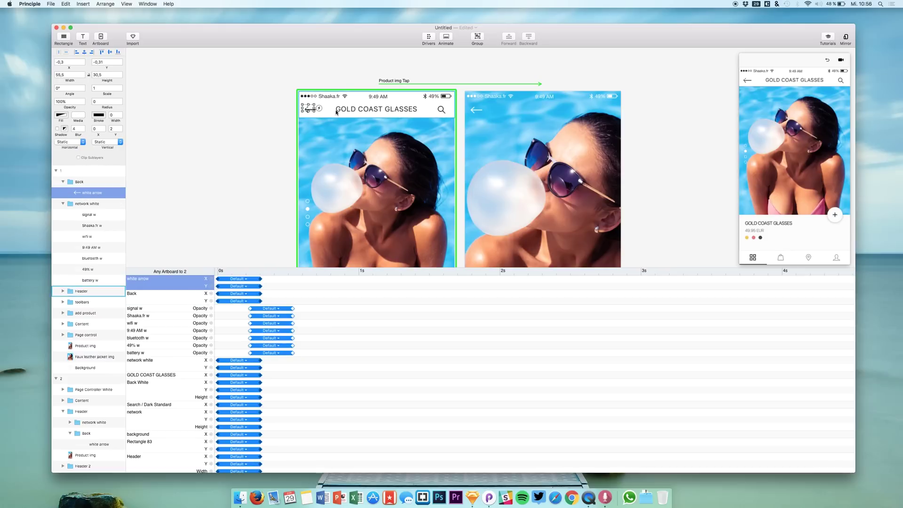
drag(71, 104, 2, 99)
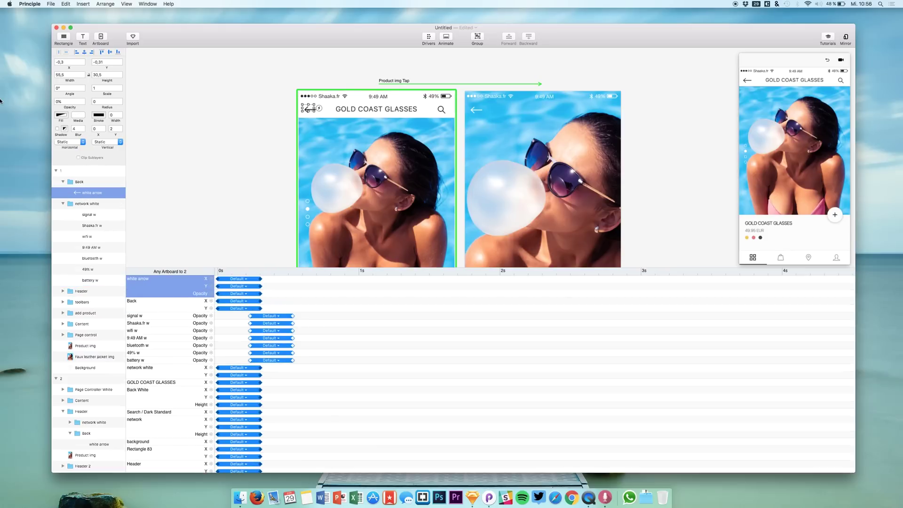
Step: Preview the transition, then delay the white arrow's opacity fade to start at about 0.25 s
click(828, 62)
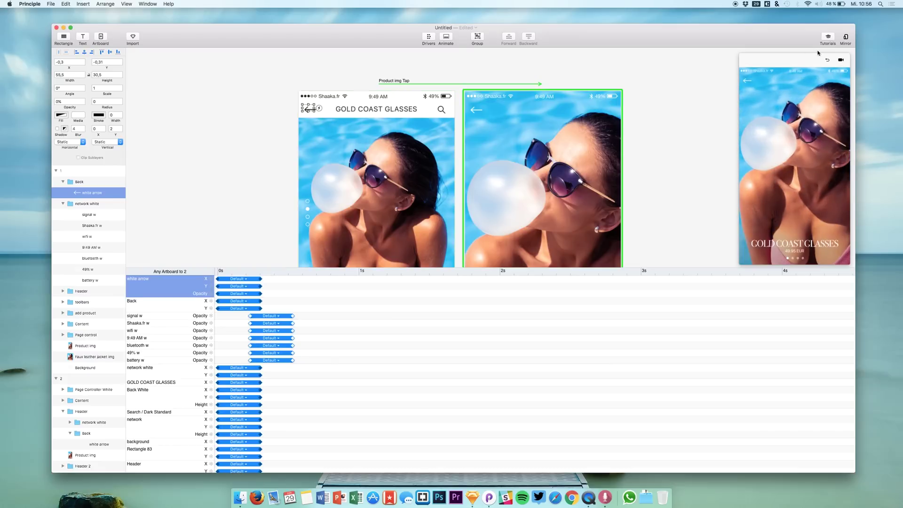
click(827, 59)
click(827, 60)
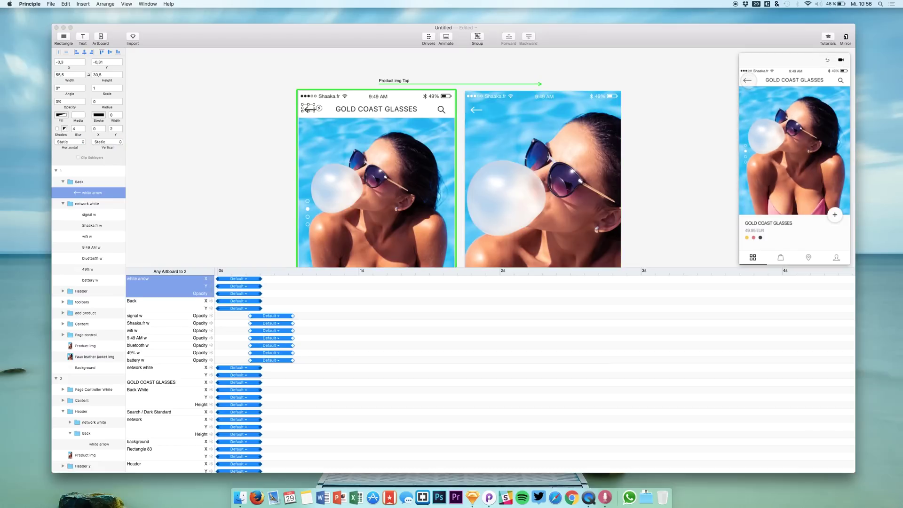
click(778, 121)
click(828, 60)
click(791, 101)
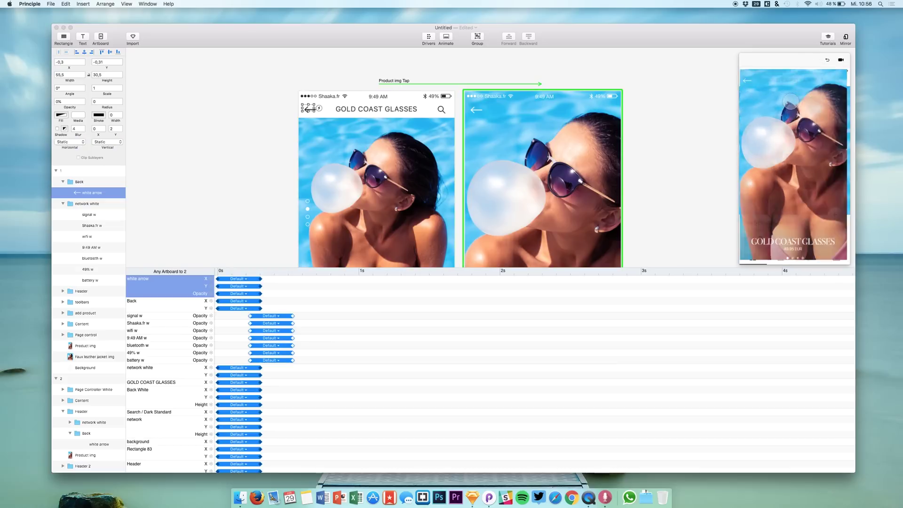
click(226, 295)
drag(225, 296, 259, 295)
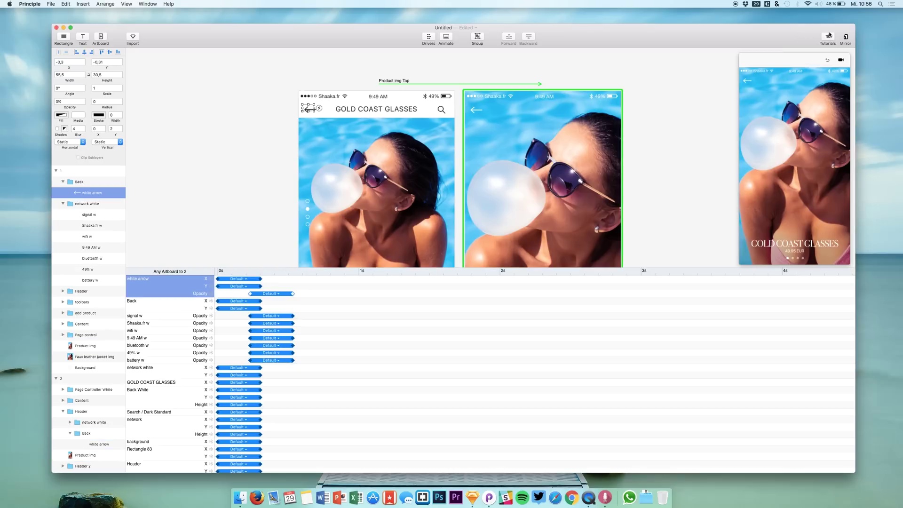
click(828, 60)
Step: Replay the tap transition and back-arrow return in Preview to judge the arrow's timing
click(790, 148)
click(828, 59)
click(771, 160)
click(828, 61)
click(785, 136)
click(814, 86)
click(746, 79)
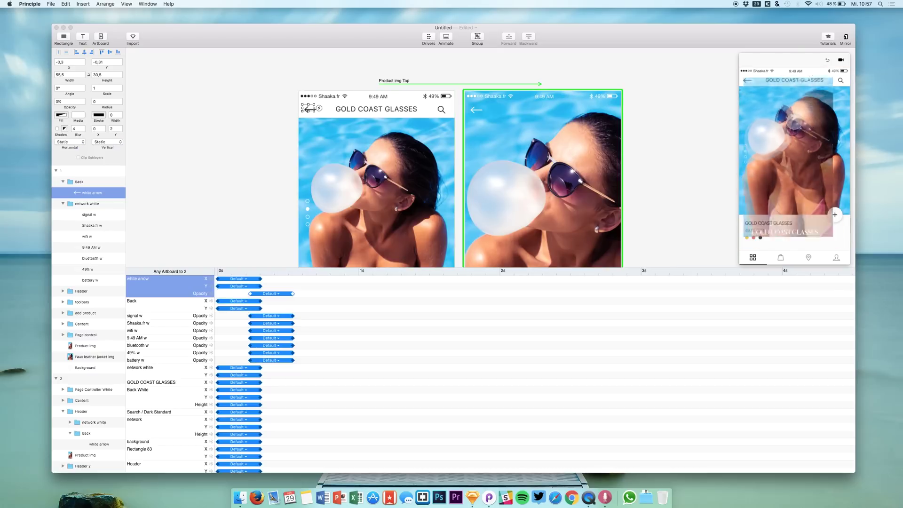
click(827, 60)
click(785, 137)
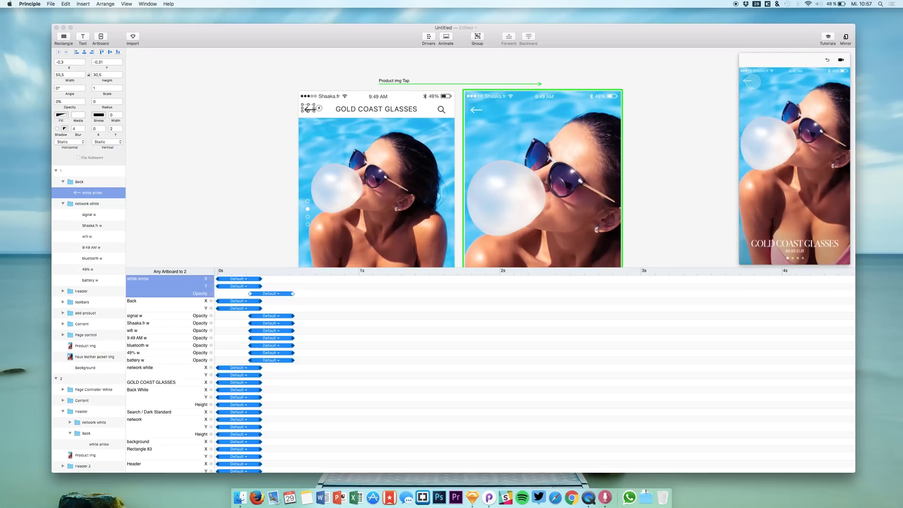
click(753, 81)
click(785, 137)
click(723, 95)
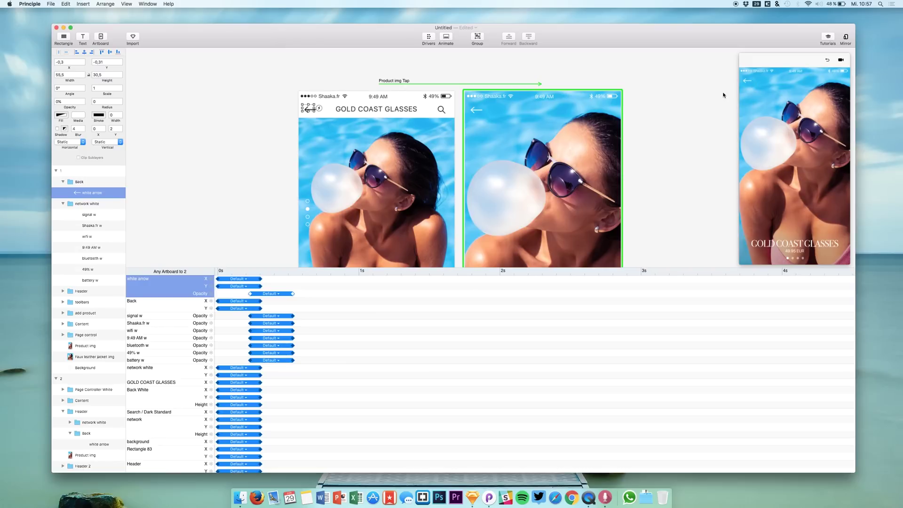
Step: Shorten the white arrow's X/Y movement to 0.19 s and check its easing curve
drag(256, 295, 256, 295)
click(250, 289)
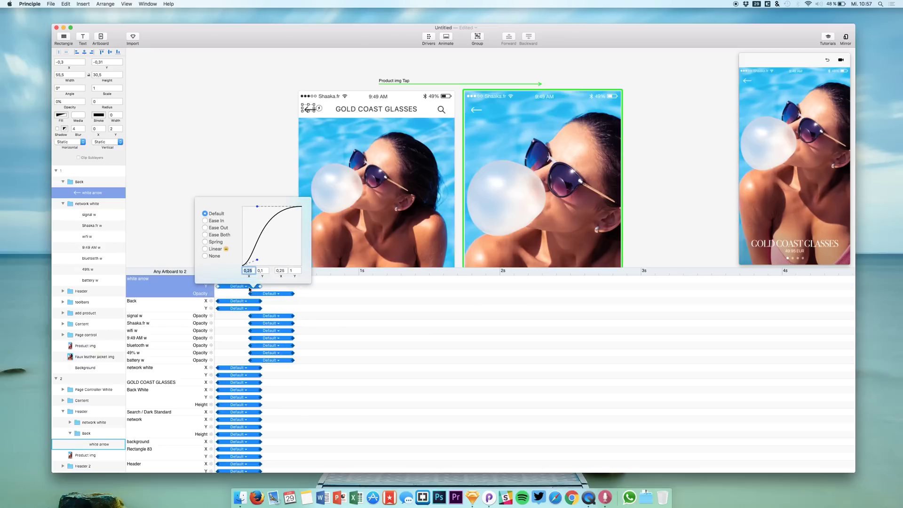
click(239, 291)
click(251, 279)
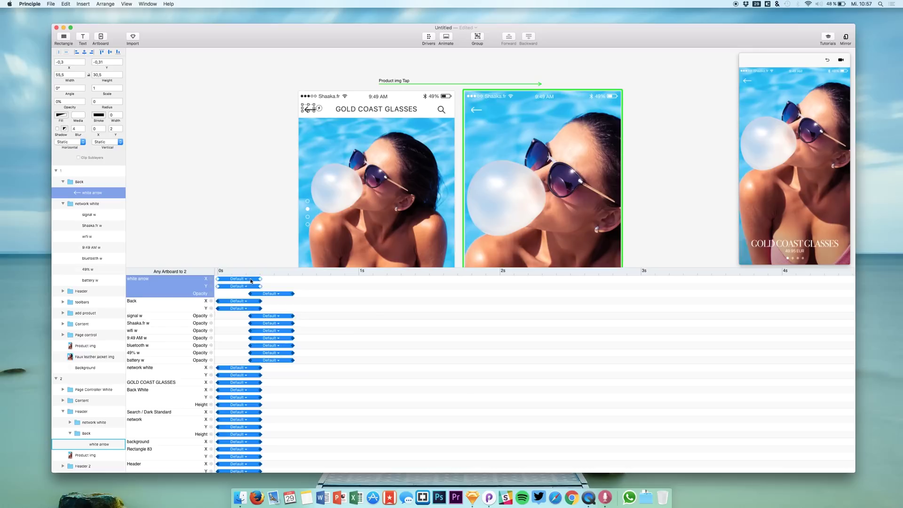
drag(262, 280, 239, 283)
click(235, 286)
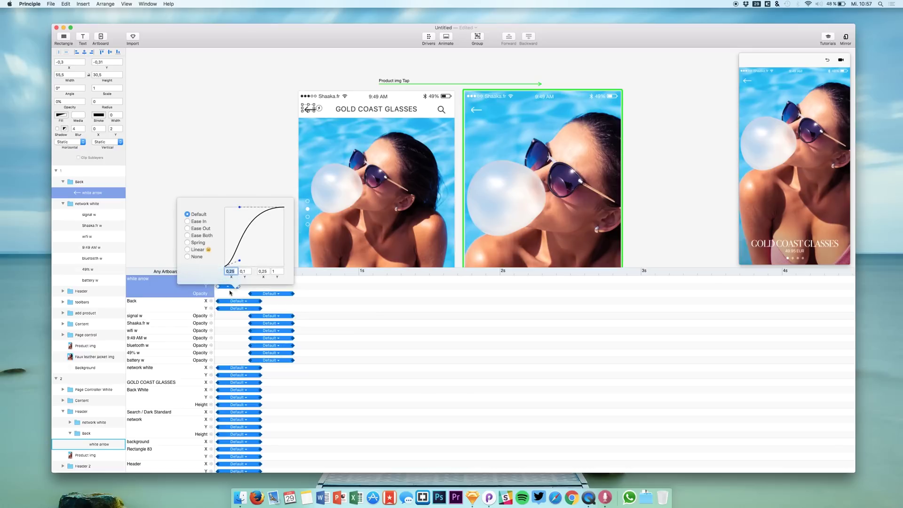
click(236, 295)
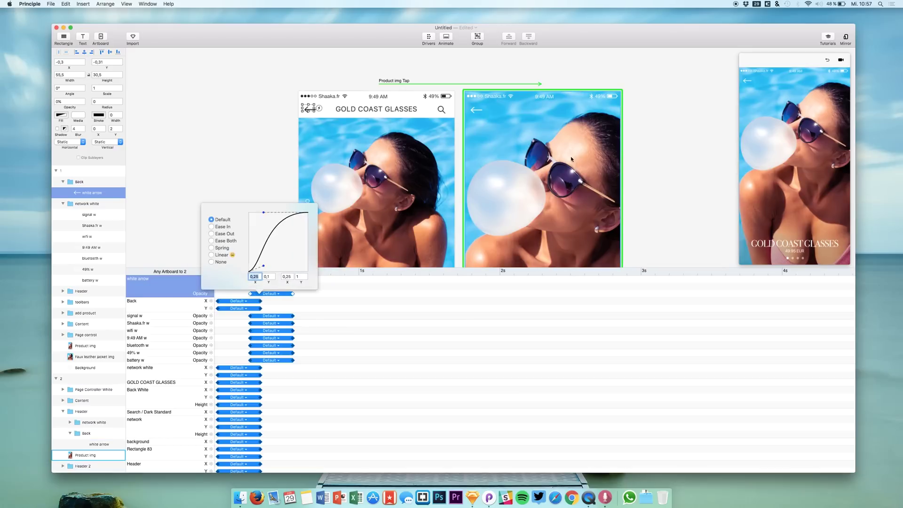
Step: Replay the transition several times in Preview, then enlarge the canvas to show the artboards
click(789, 65)
click(828, 61)
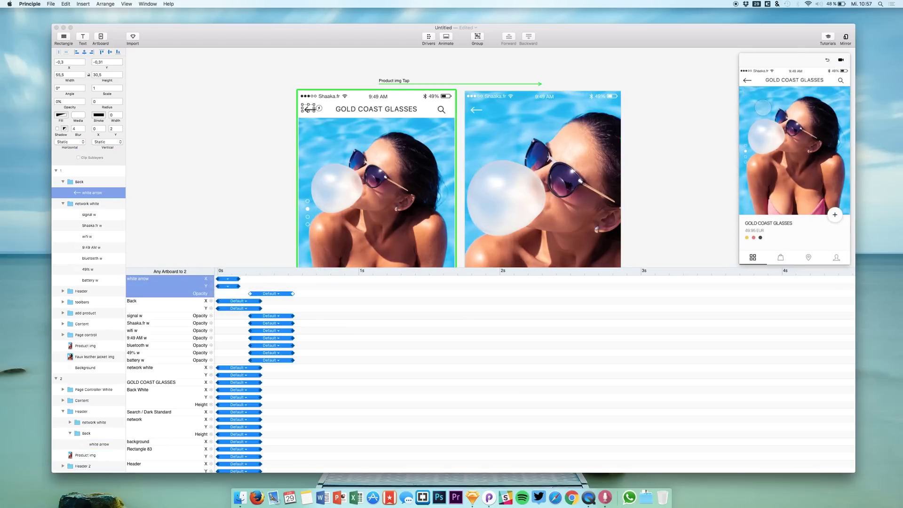
click(762, 108)
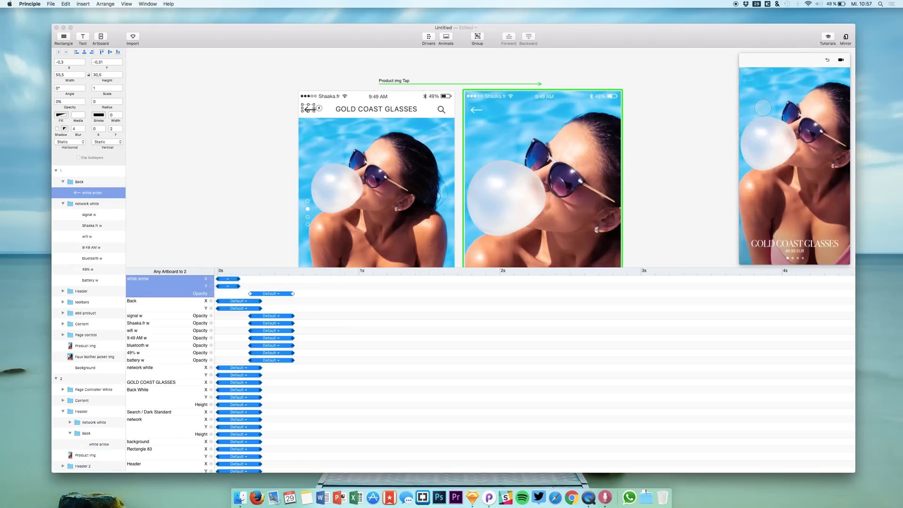
click(828, 61)
click(786, 204)
click(828, 61)
click(803, 184)
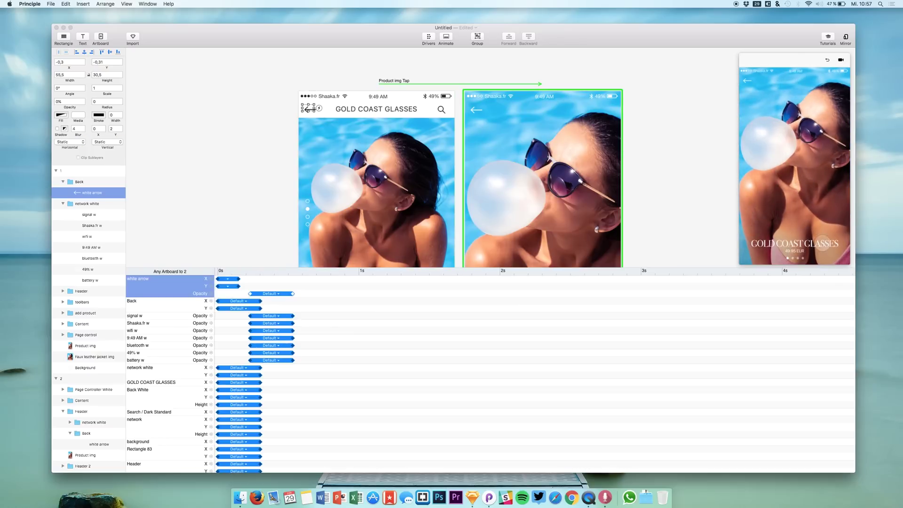
click(829, 60)
click(786, 170)
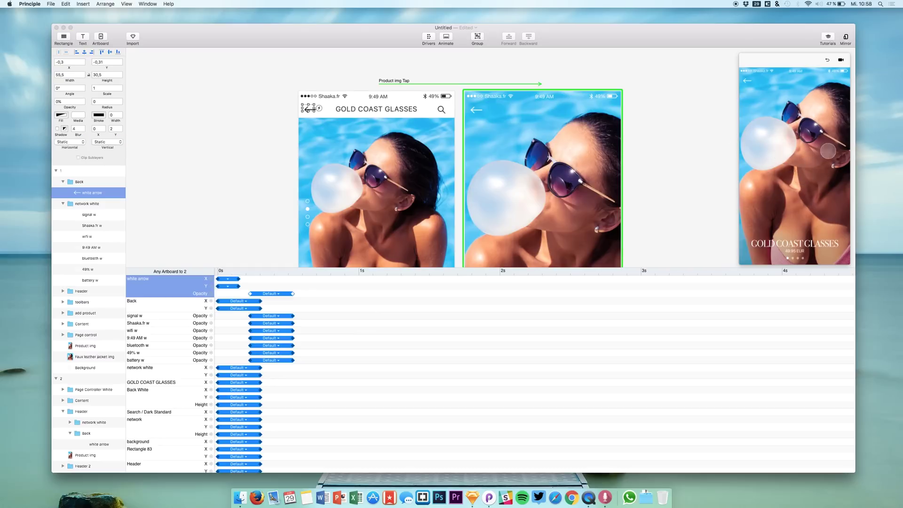
click(828, 61)
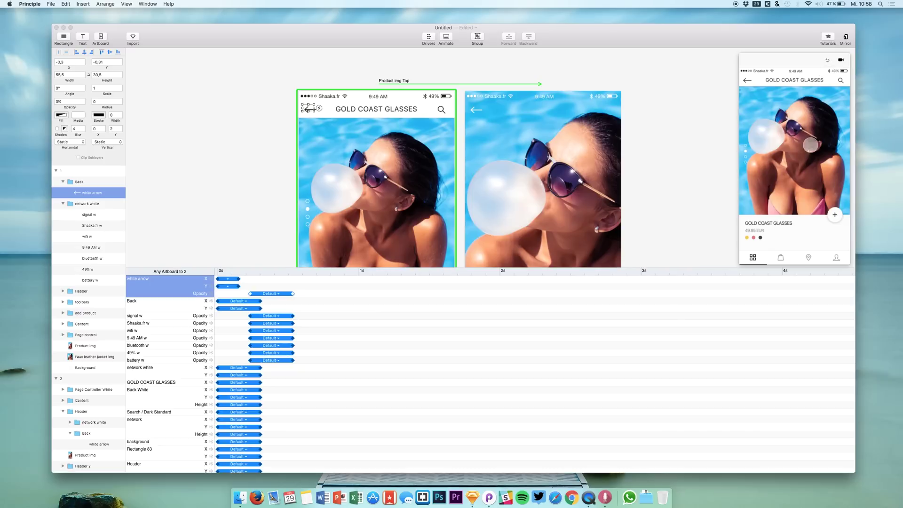
click(795, 156)
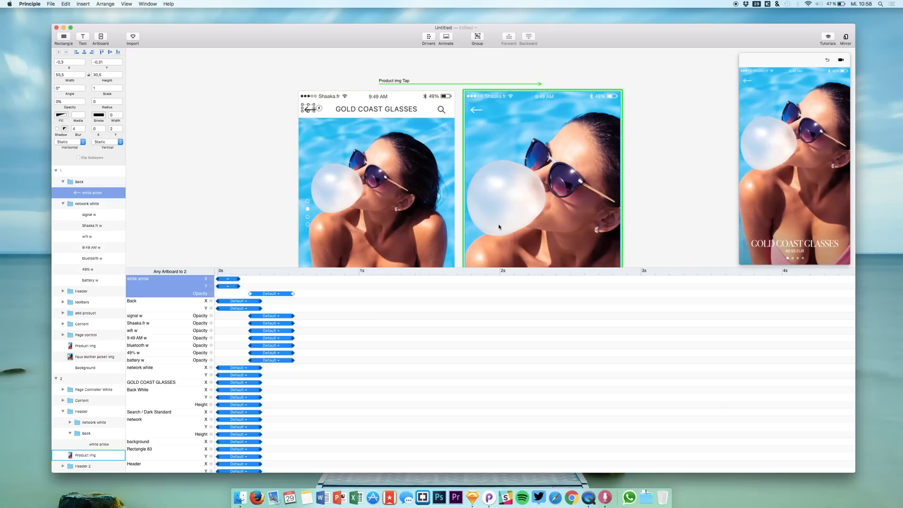
drag(496, 274, 494, 402)
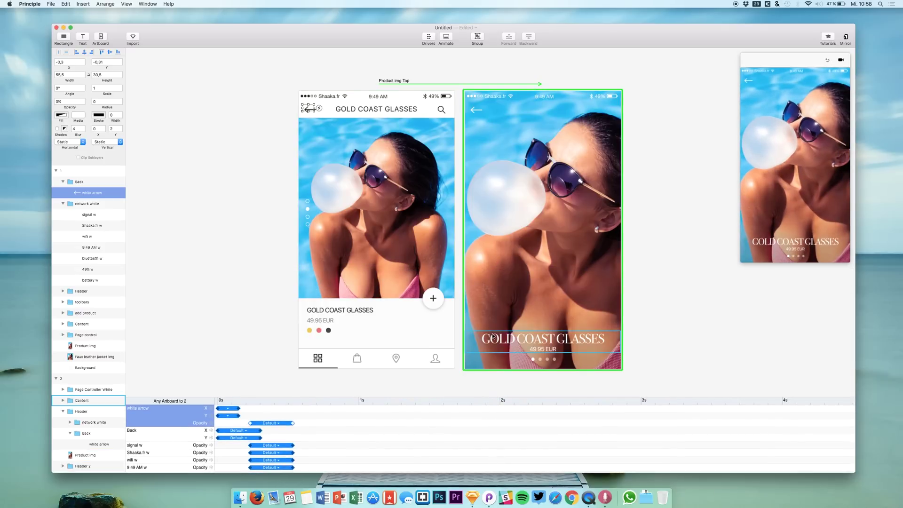
Step: Paste artboard 2's Page Controller White dots into artboard 1 and nudge them to Y 1372
click(541, 365)
click(547, 360)
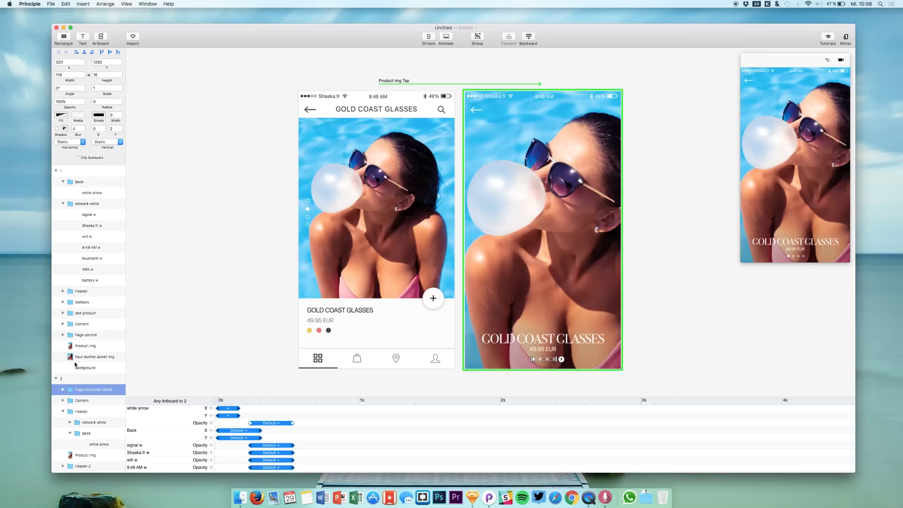
click(82, 187)
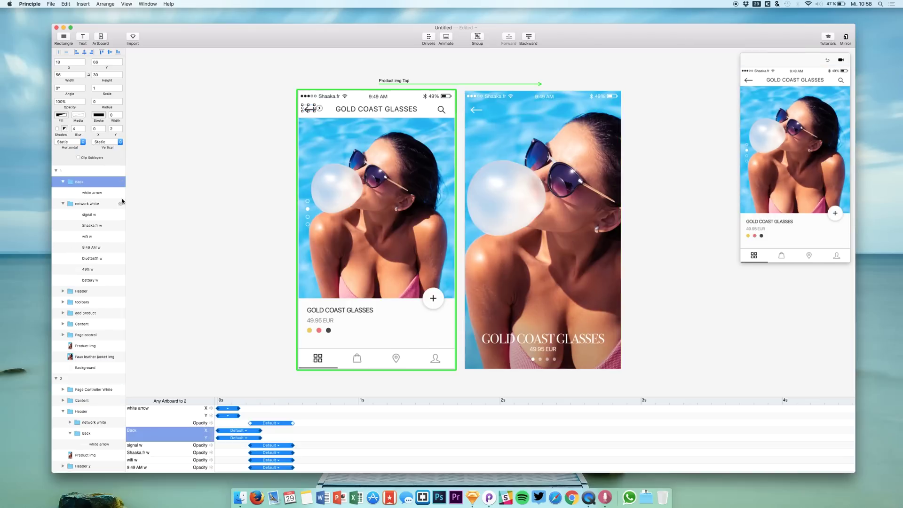
key(super+v)
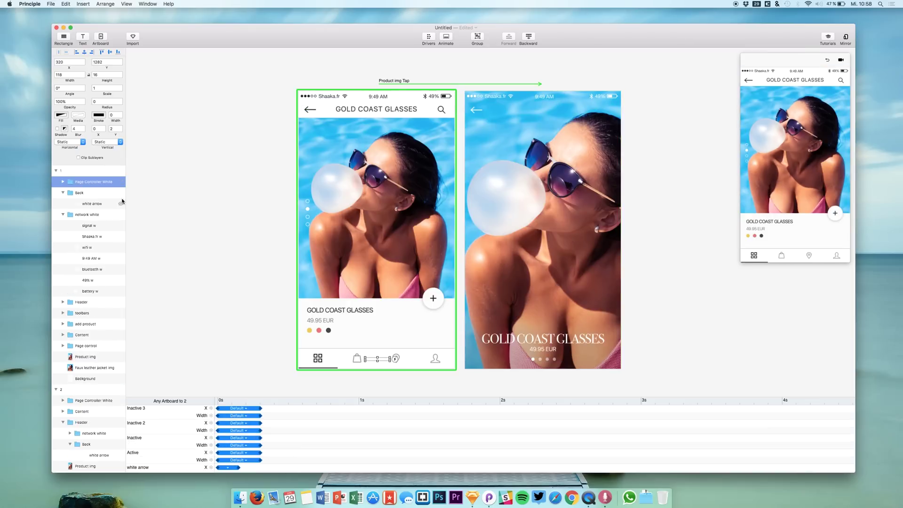
key(shift+Down)
key(shift+Down)
key(shift+Down)
key(shift+Down)
key(shift+Down)
key(shift+Down)
key(shift+Down)
key(shift+Down)
key(shift+Down)
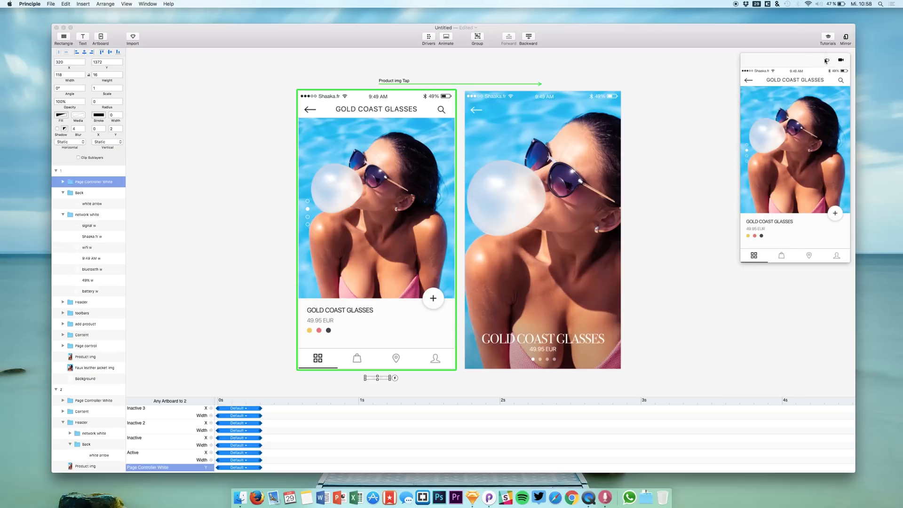
Step: Replay the tap transition repeatedly in Preview to check the page dots
click(804, 134)
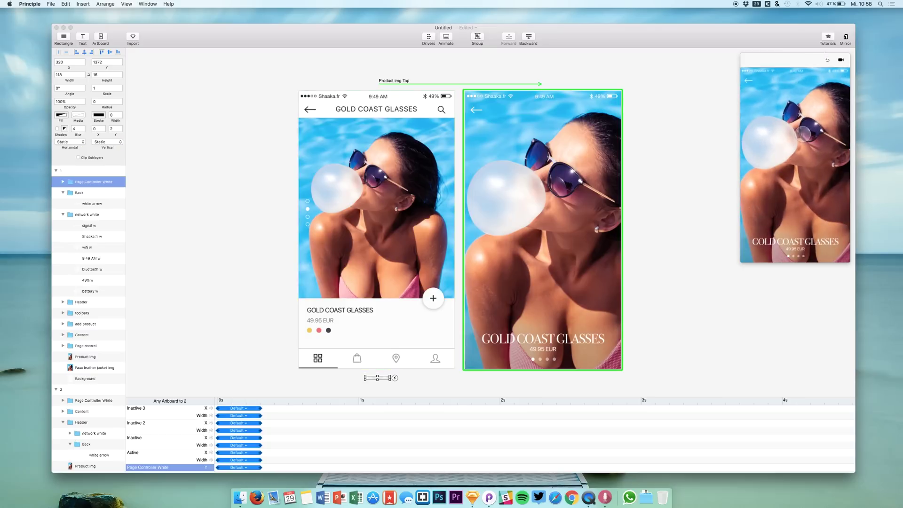
click(828, 62)
click(804, 155)
click(828, 60)
click(805, 142)
click(829, 63)
click(797, 163)
click(828, 60)
click(791, 139)
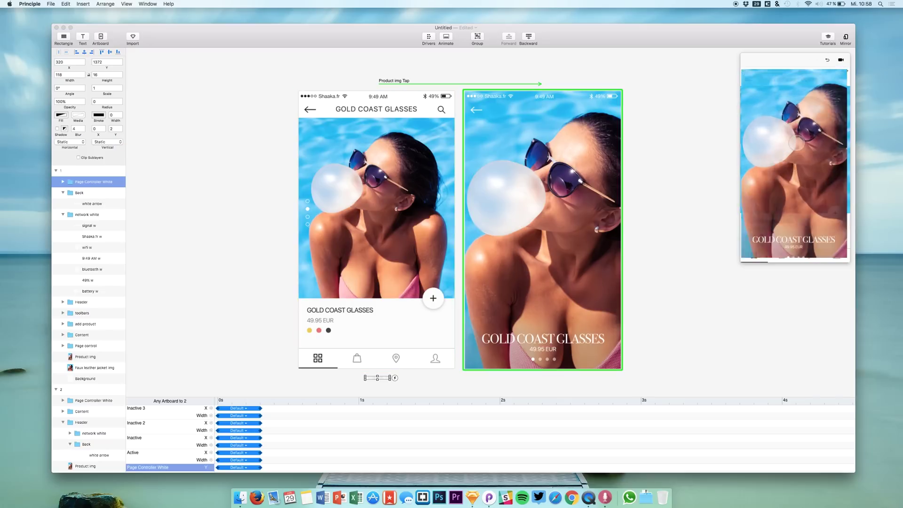
Step: Replay the tap transition to the Gold Coast Glasses detail screen in Preview
click(828, 61)
click(813, 148)
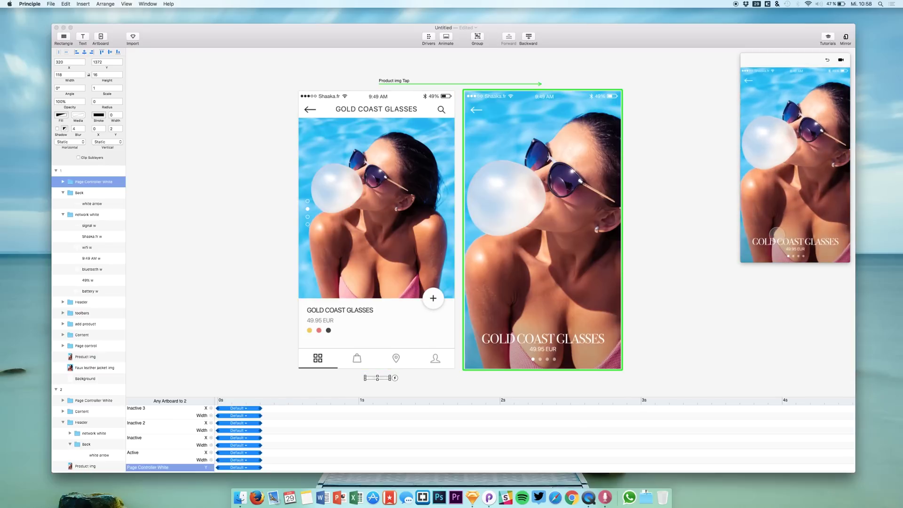
click(824, 69)
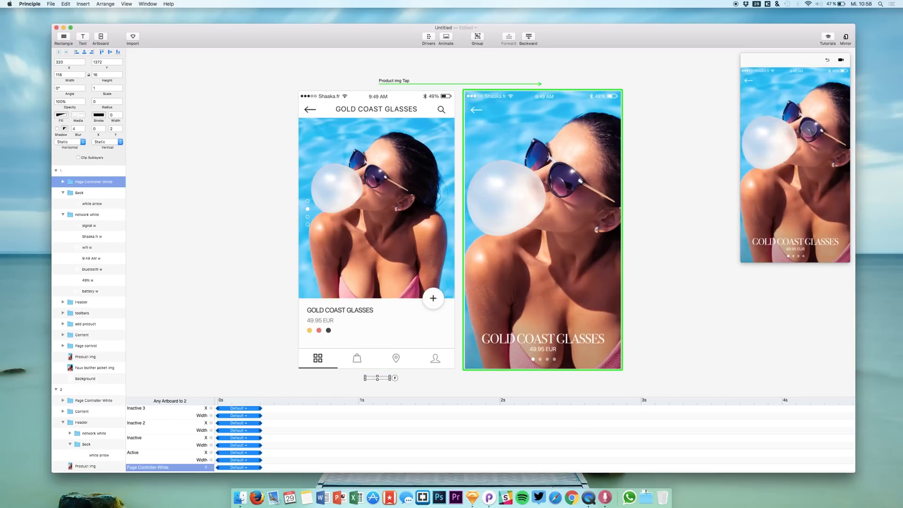
click(737, 157)
click(828, 61)
click(808, 174)
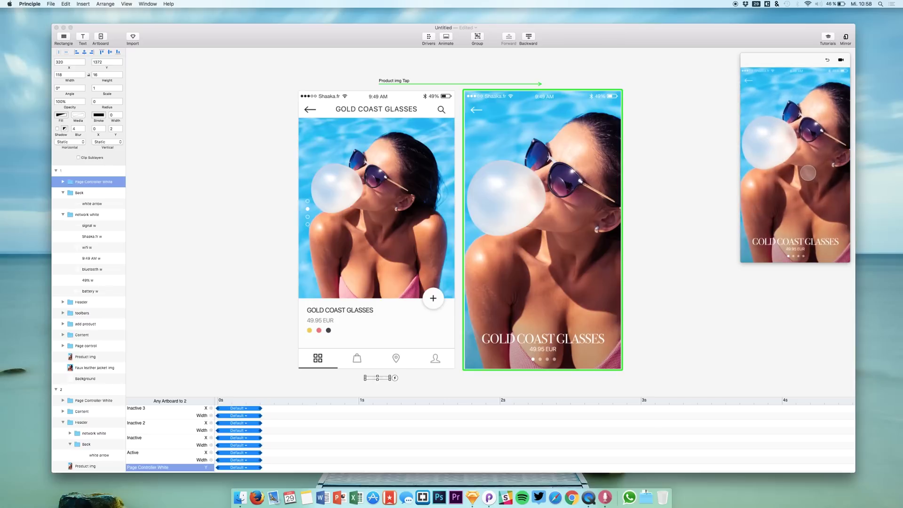
click(828, 60)
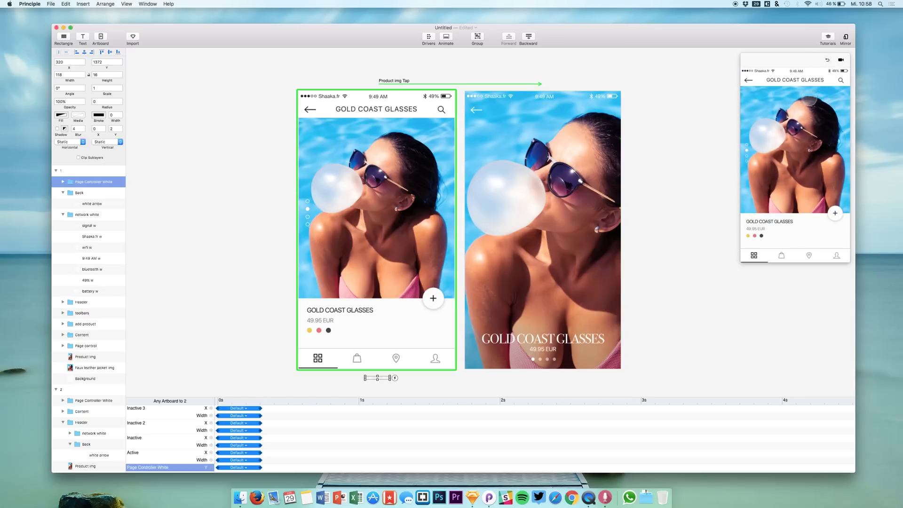
click(811, 104)
click(728, 243)
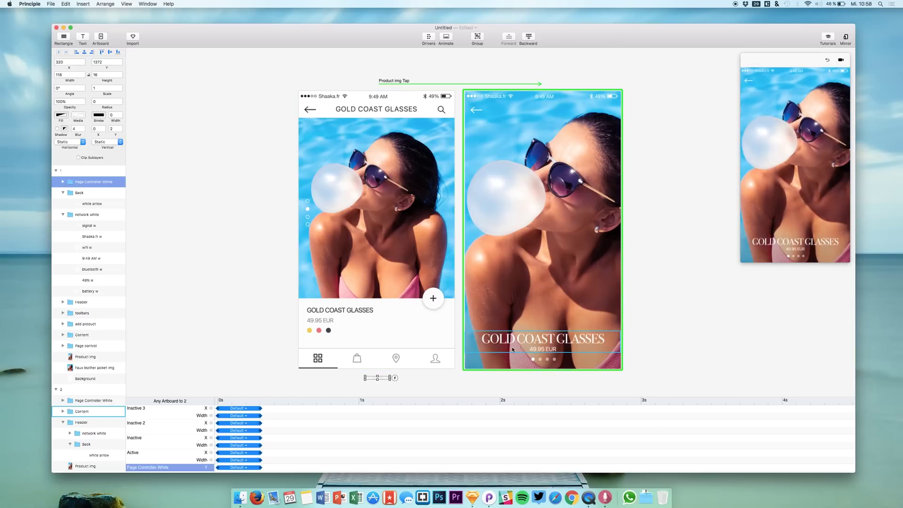
Step: Select Product name inside artboard 2's Content group and enlarge the timeline to its rows
click(544, 341)
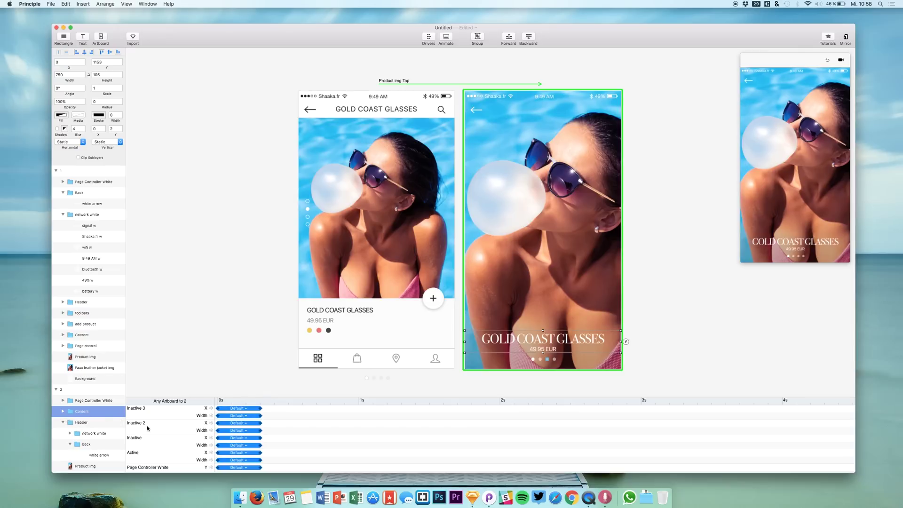
click(62, 412)
click(96, 423)
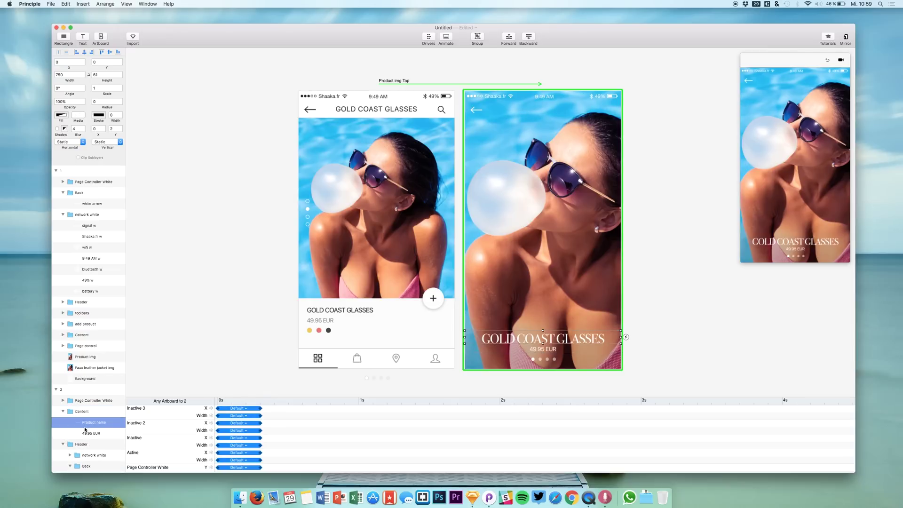
scroll(180, 433, down, 5)
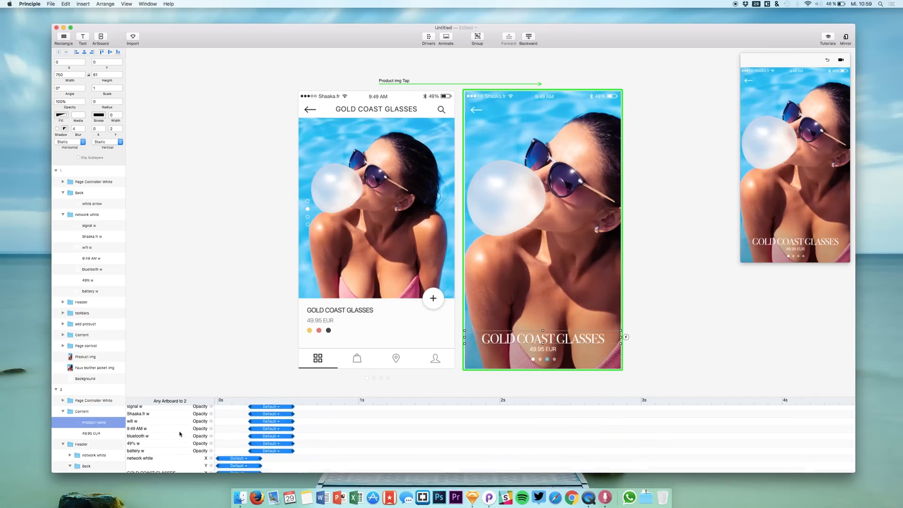
drag(186, 400, 187, 240)
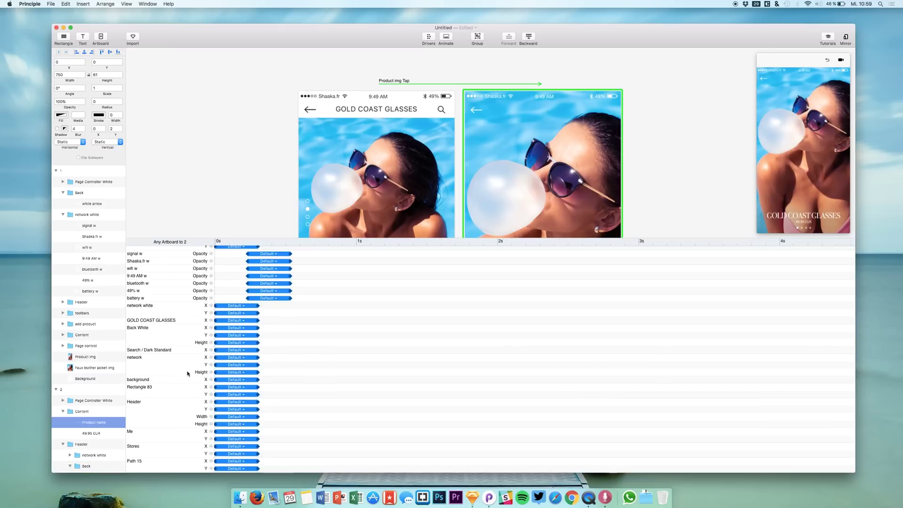
scroll(186, 382, down, 3)
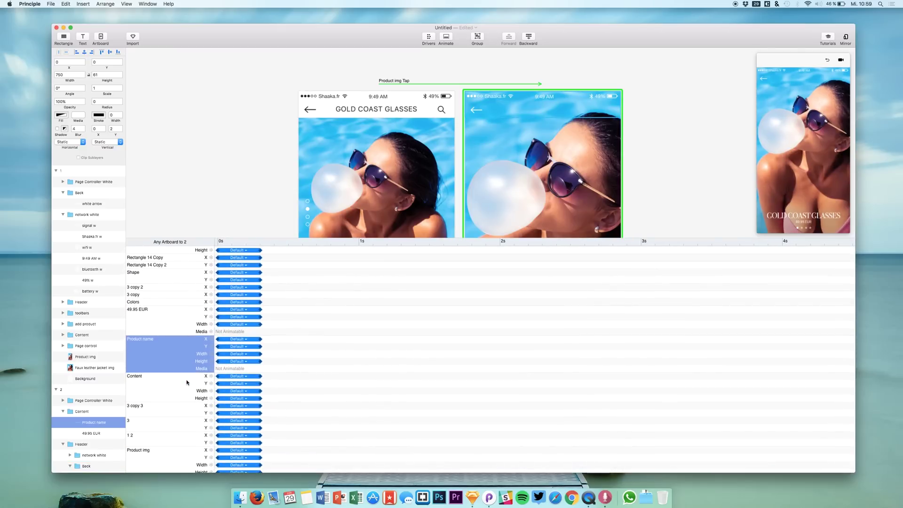
scroll(187, 313, up, 3)
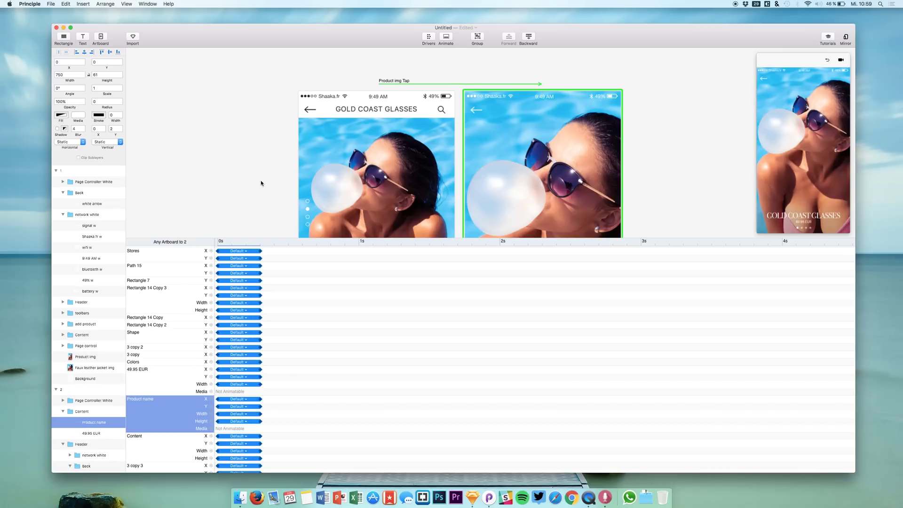
scroll(262, 183, down, 5)
Step: Compare the Product name layers on the card screen and the detail screen
click(331, 186)
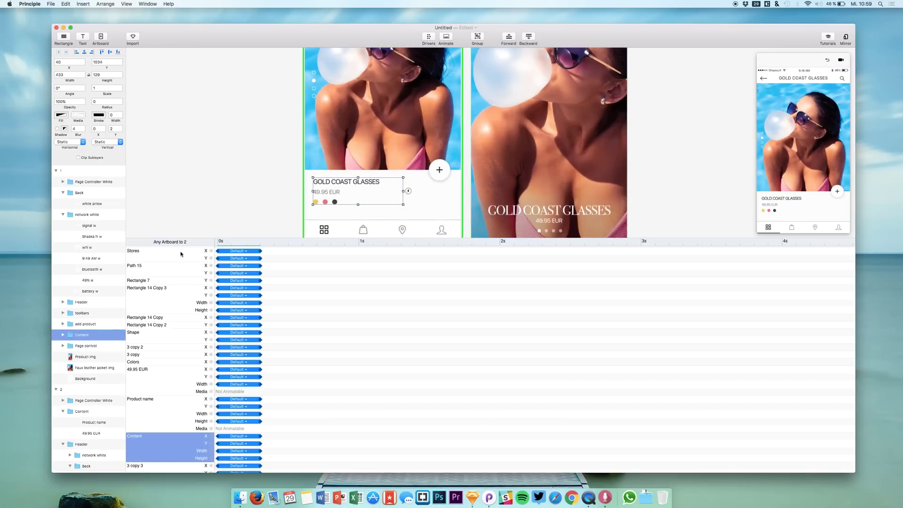
click(63, 335)
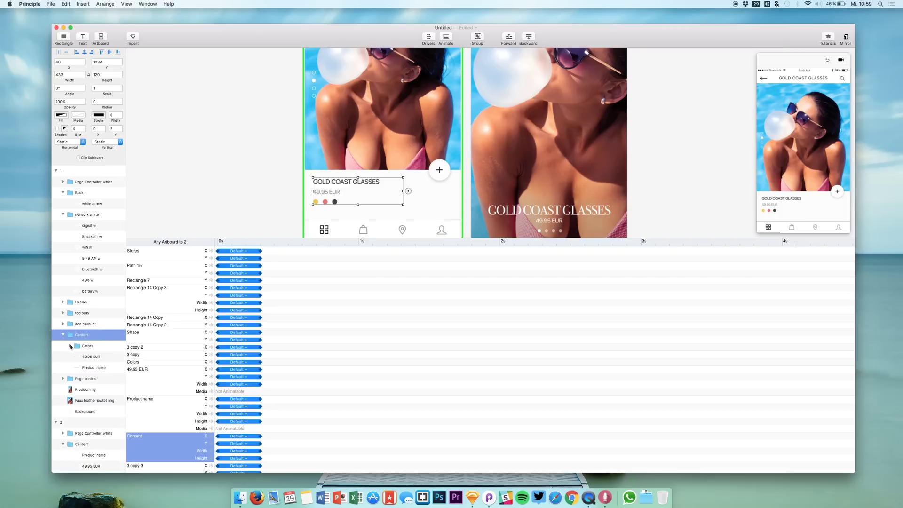
click(85, 369)
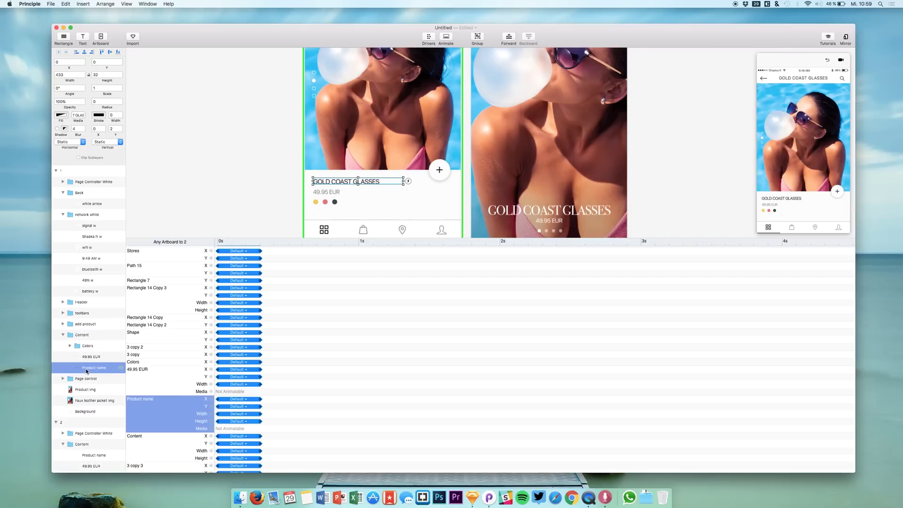
click(86, 455)
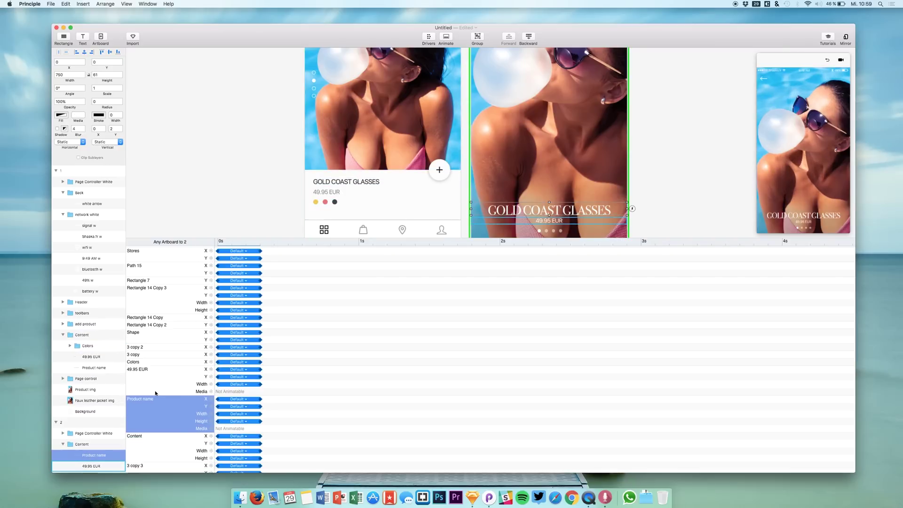
click(87, 368)
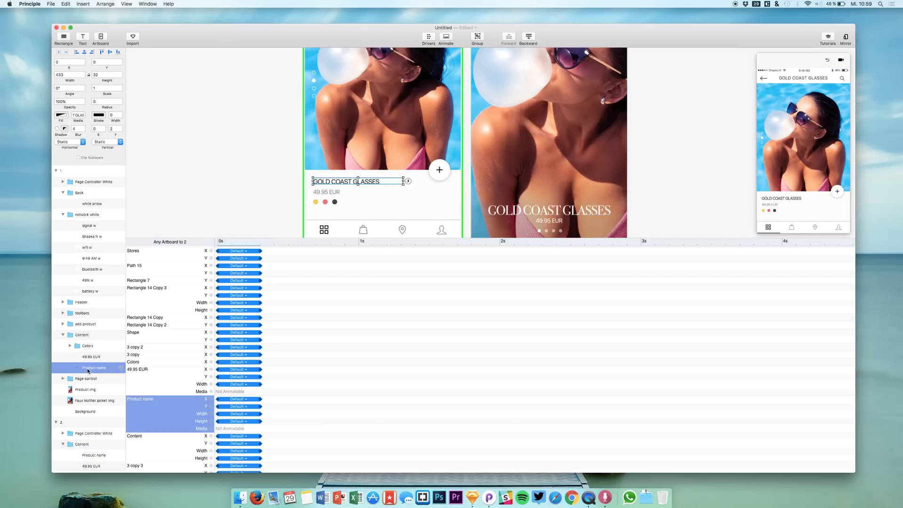
click(91, 456)
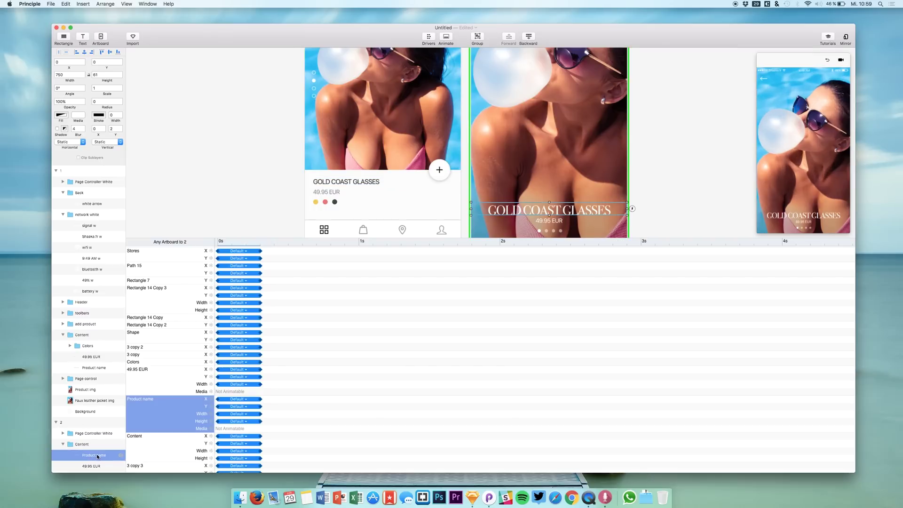
Step: Rename the detail screen's Product name layer to 'Product name w'
double_click(100, 456)
text(w)
key(Return)
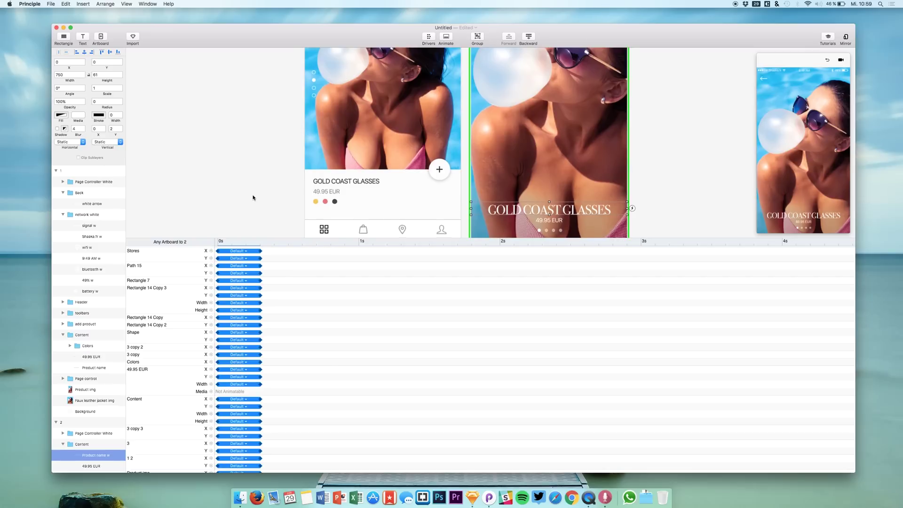
scroll(253, 198, down, 2)
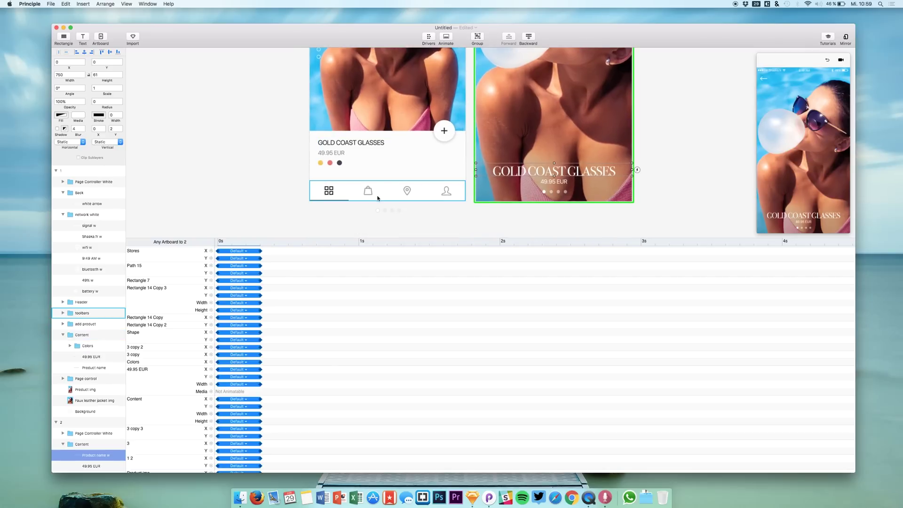
Step: Paste a Product name w copy into artboard 1 and place it below the artboard at Y 1482
key(super+v)
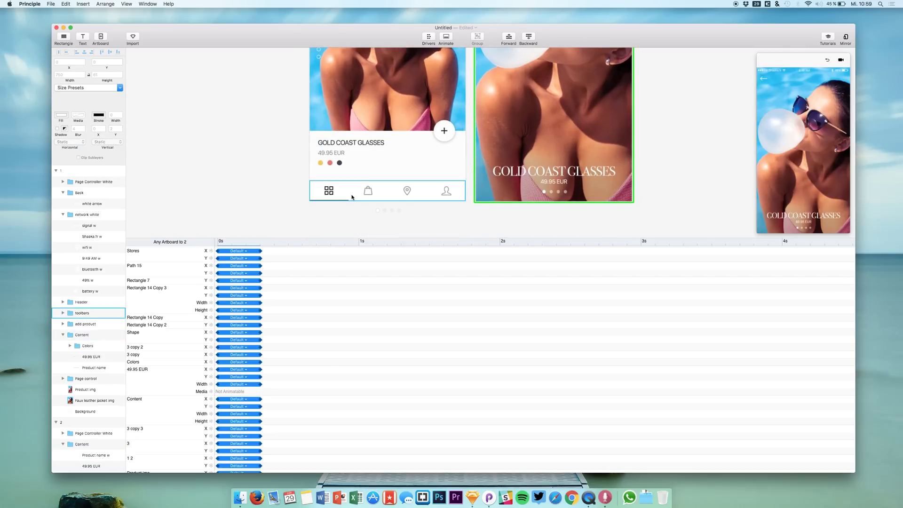
key(super+z)
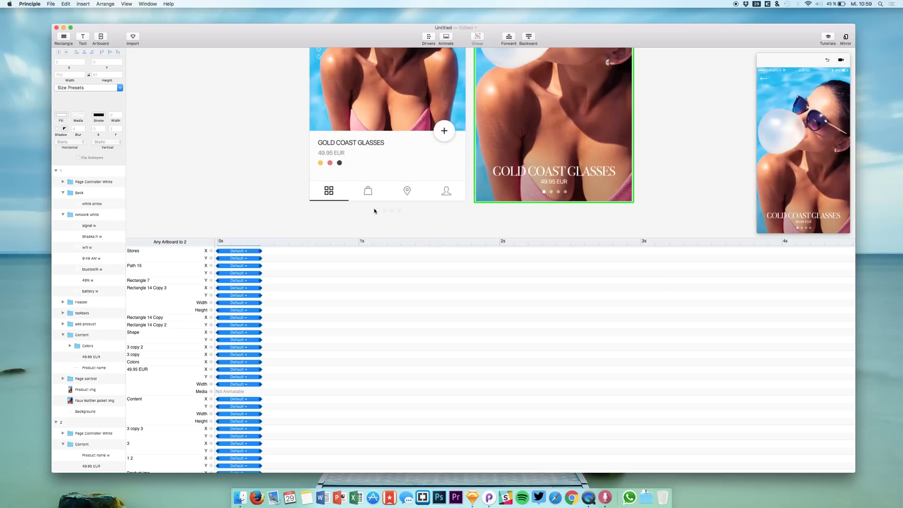
key(super+v)
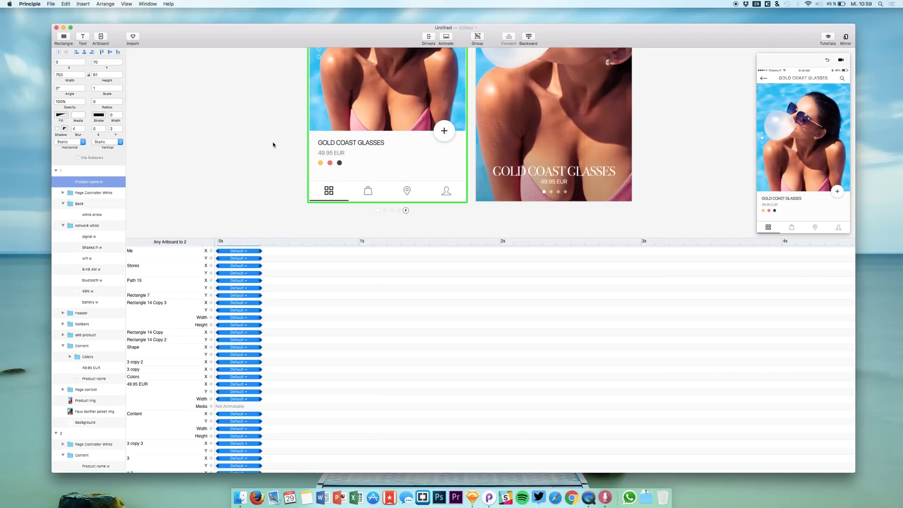
key(shift+Down)
key(shift+Down)
key(shift+Down)
key(shift+Down)
key(shift+Down)
key(shift+Down)
key(shift+Down)
key(shift+Down)
key(shift+Down)
key(shift+Down)
key(shift+Down)
key(shift+Down)
key(shift+Down)
key(shift+Down)
key(shift+Down)
key(shift+Down)
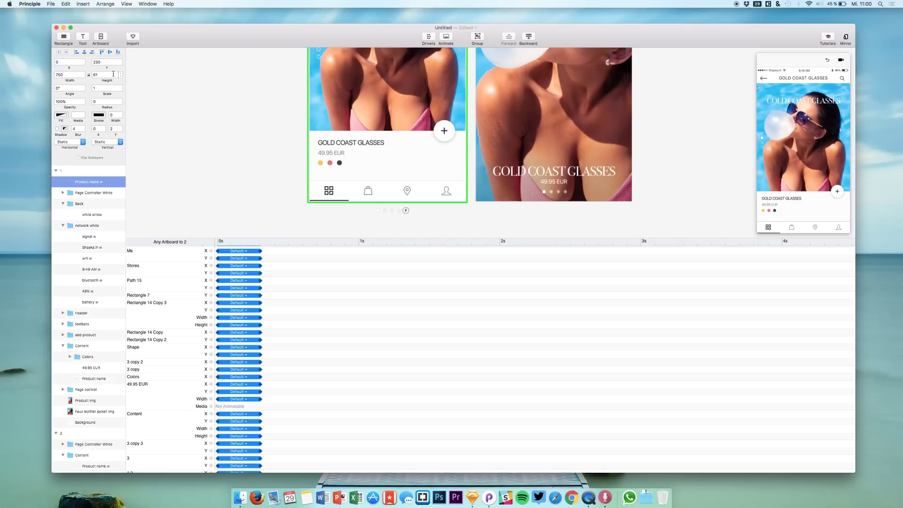
click(118, 54)
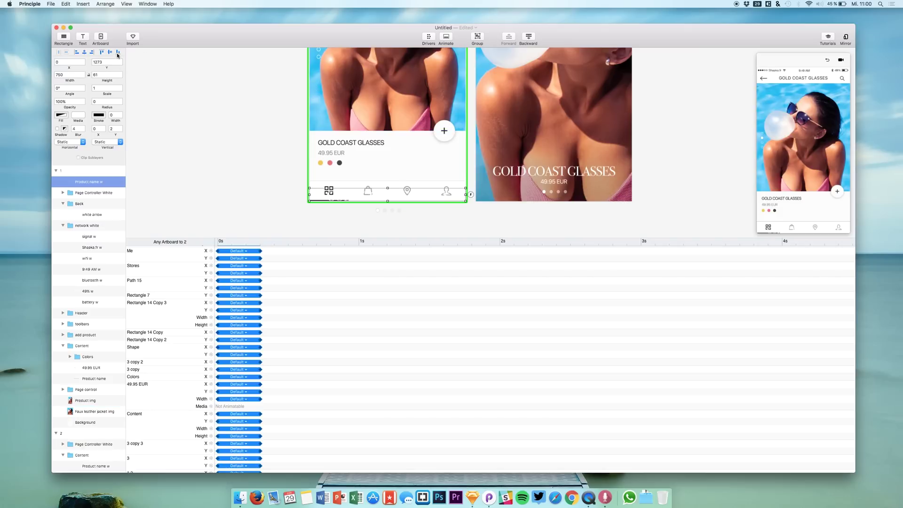
key(shift+Down)
key(shift+Down)
key(shift+Down)
key(shift+Down)
key(shift+Down)
key(shift+Down)
key(shift+Down)
key(shift+Down)
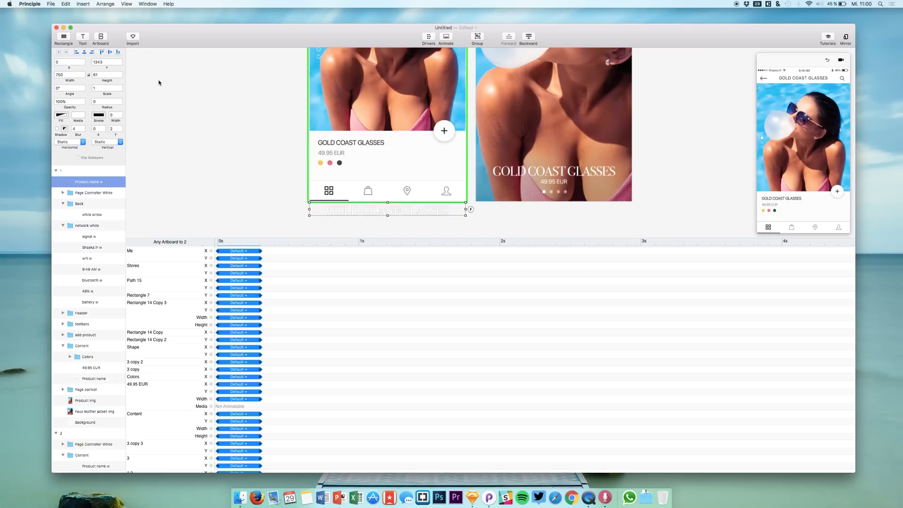
Step: Nudge artboard 1's Page Controller White dots further down below the artboard
click(76, 195)
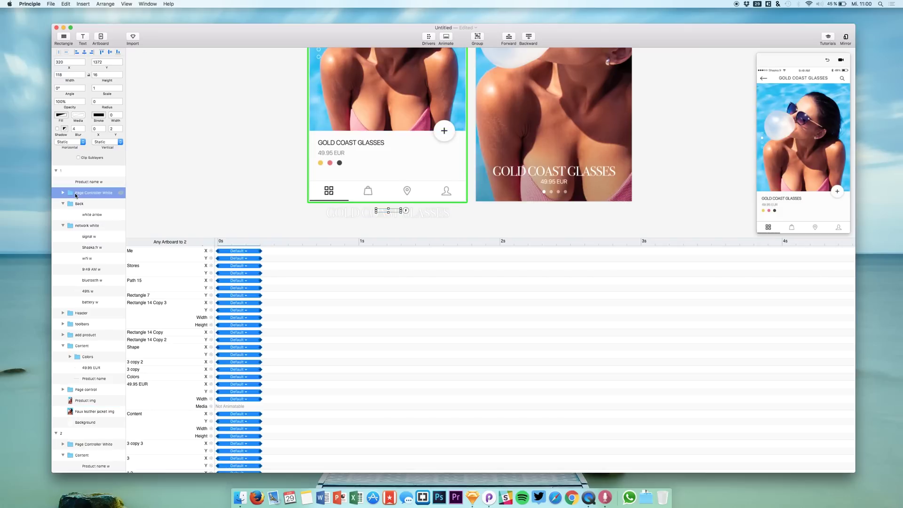
key(shift+Down)
key(shift+Down)
key(shift+Down)
key(shift+Down)
key(shift+Down)
key(shift+Down)
key(shift+Down)
key(shift+Down)
key(shift+Down)
key(shift+Down)
key(shift+Down)
key(shift+Down)
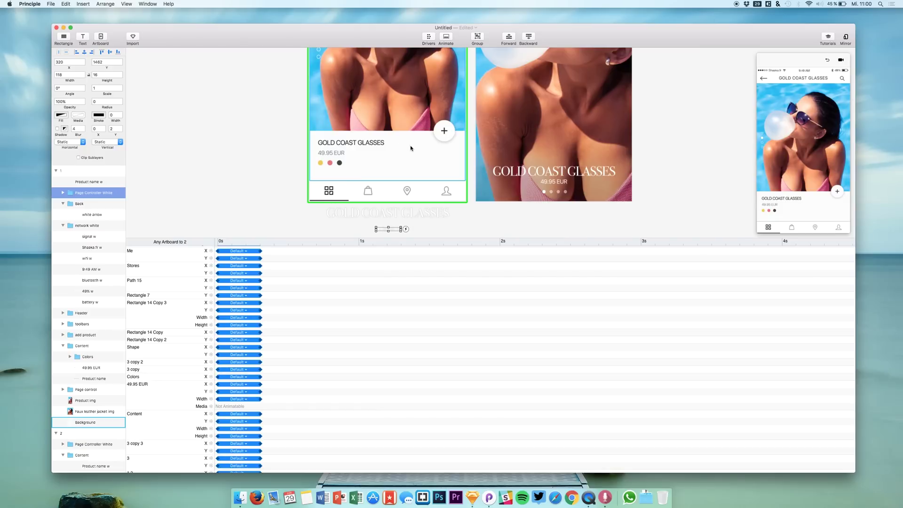
key(shift+Down)
key(shift+Down)
key(shift+Down)
key(shift+Up)
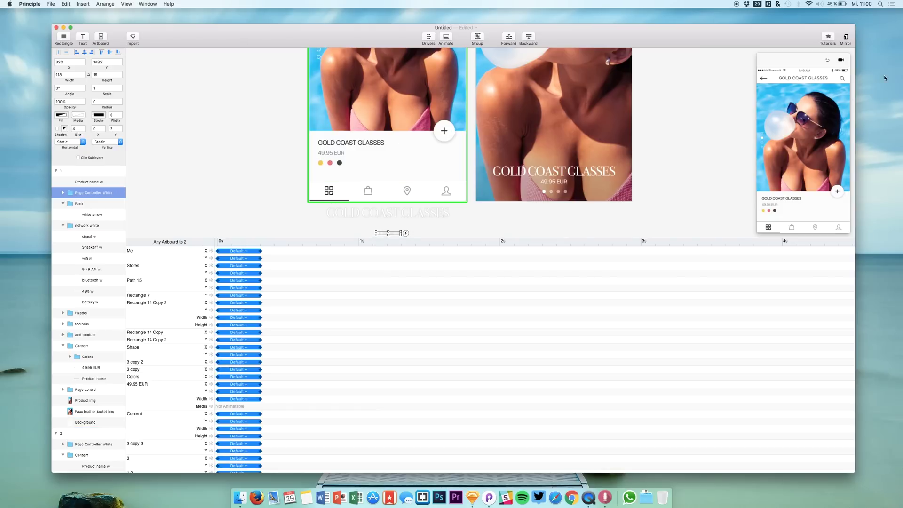
Step: Replay the tap transition in Preview to check the title slide-in
click(815, 122)
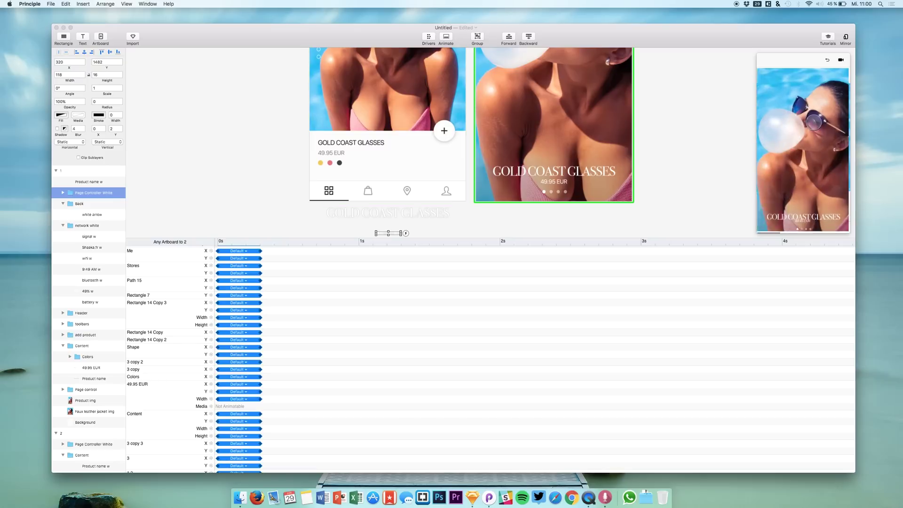
click(828, 61)
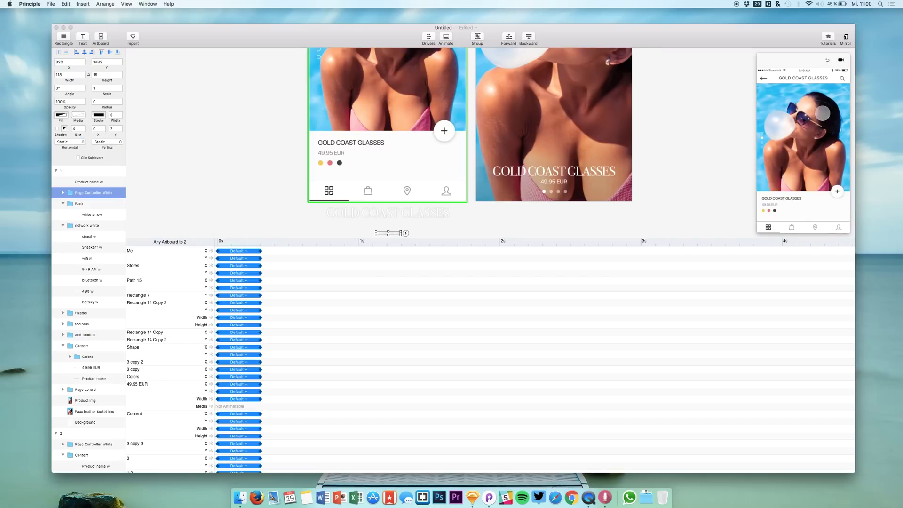
click(823, 114)
click(827, 61)
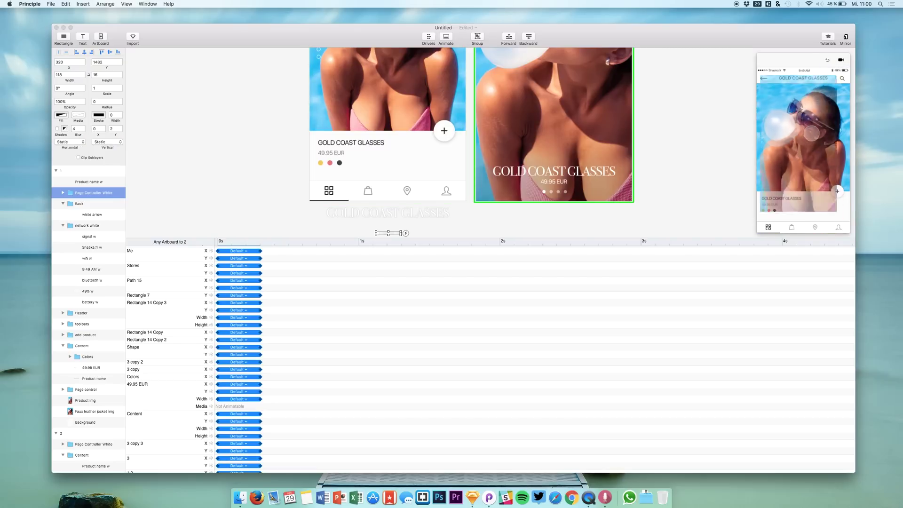
click(774, 125)
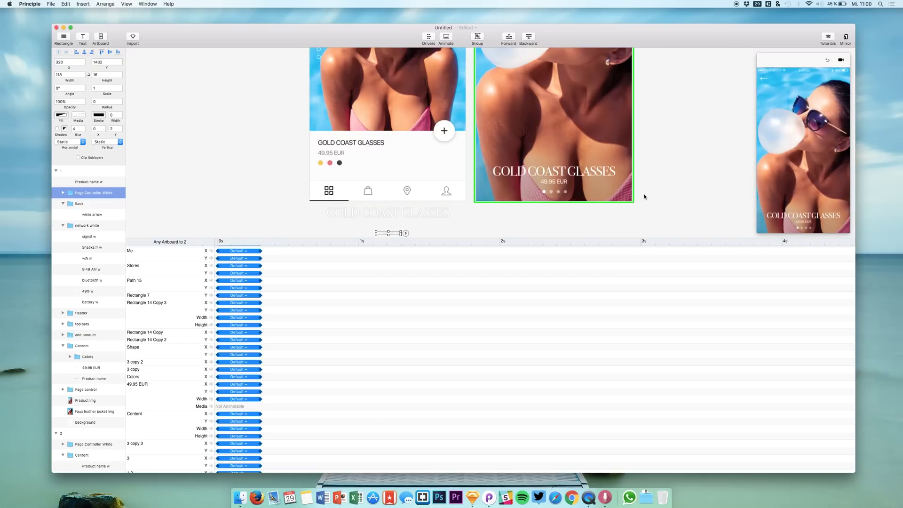
Step: Paste a copy of the '49.95 EUR w' price into artboard 1, below the artboard at Y 1431
click(330, 154)
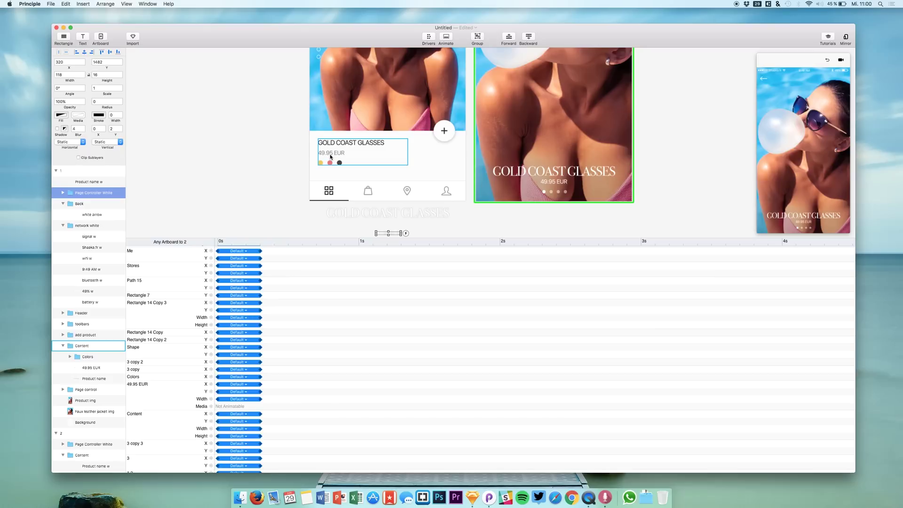
click(563, 183)
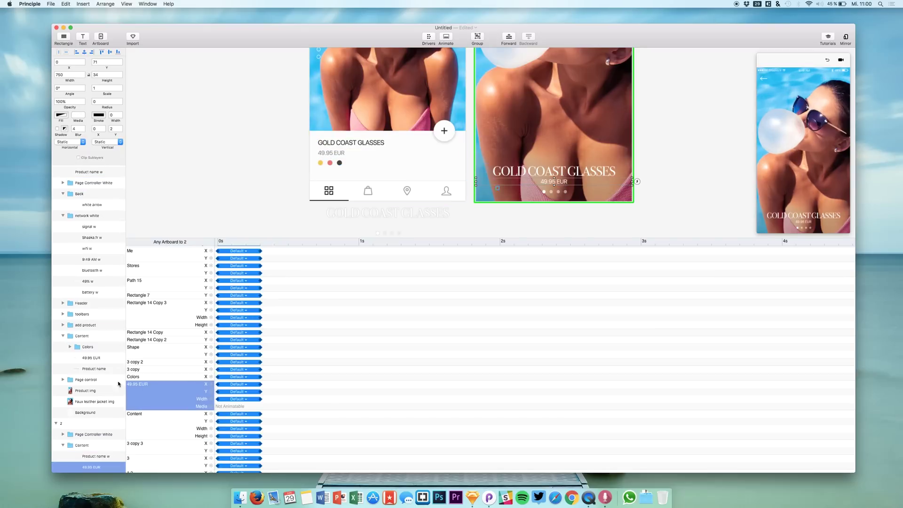
double_click(98, 466)
key(Return)
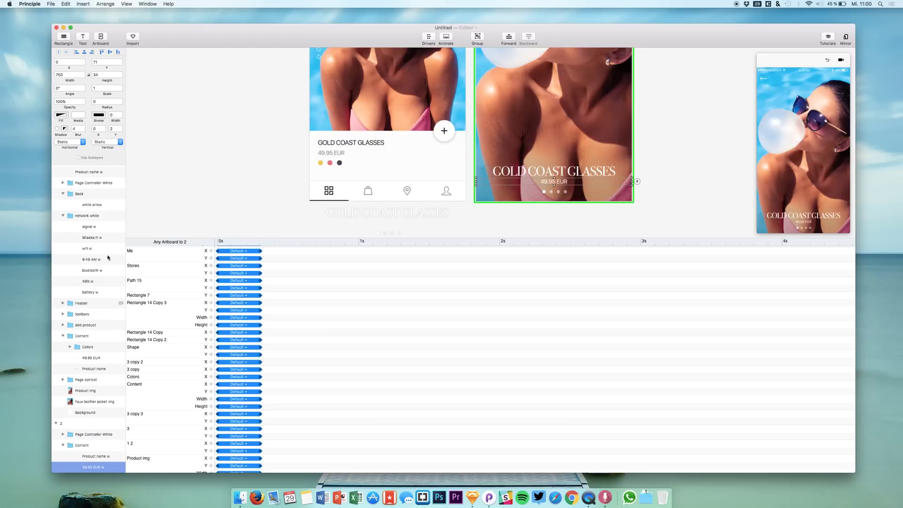
key(super+v)
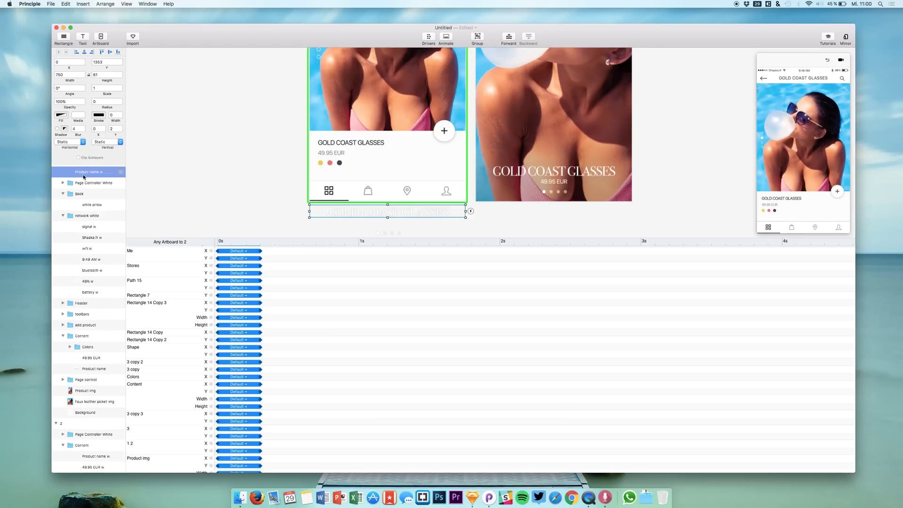
scroll(83, 177, up, 1)
key(shift+Down)
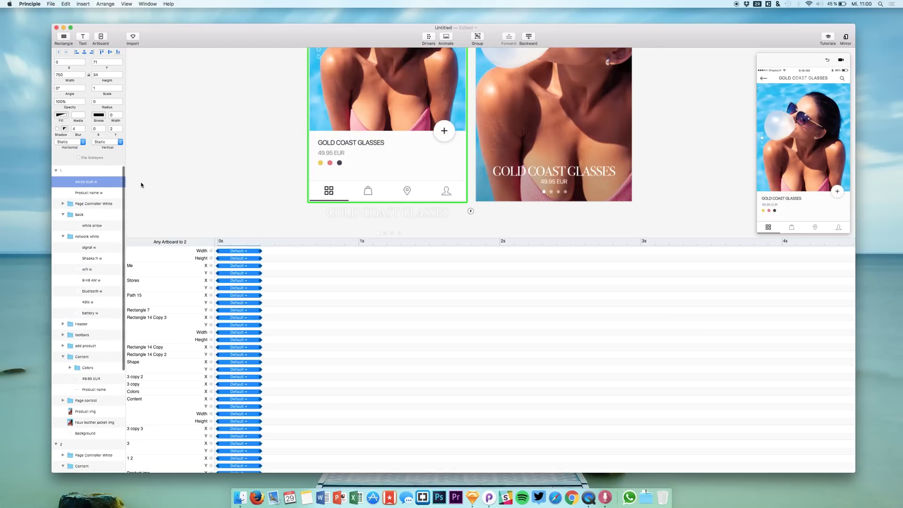
click(118, 52)
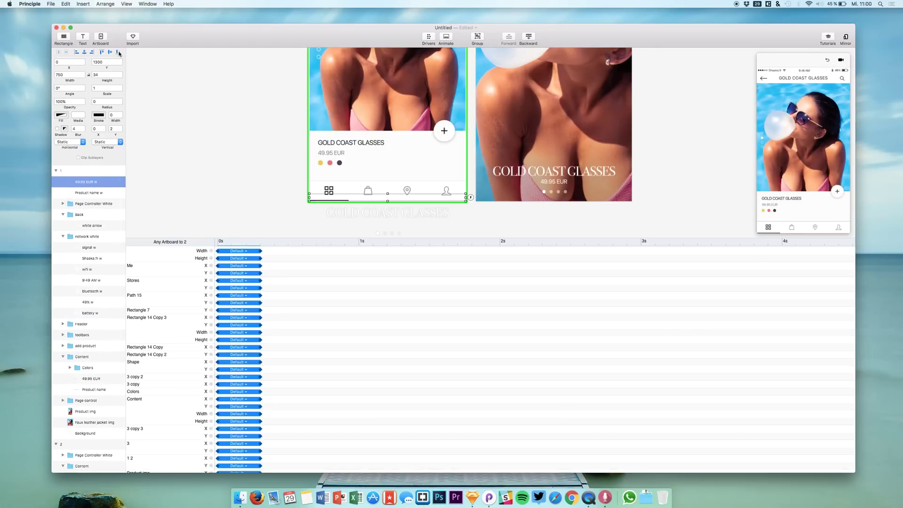
key(shift+Down)
key(shift+Down)
key(shift+Down)
key(shift+Down)
key(shift+Down)
key(shift+Down)
key(shift+Down)
key(shift+Down)
key(shift+Down)
key(shift+Down)
key(shift+Down)
key(shift+Down)
key(shift+Down)
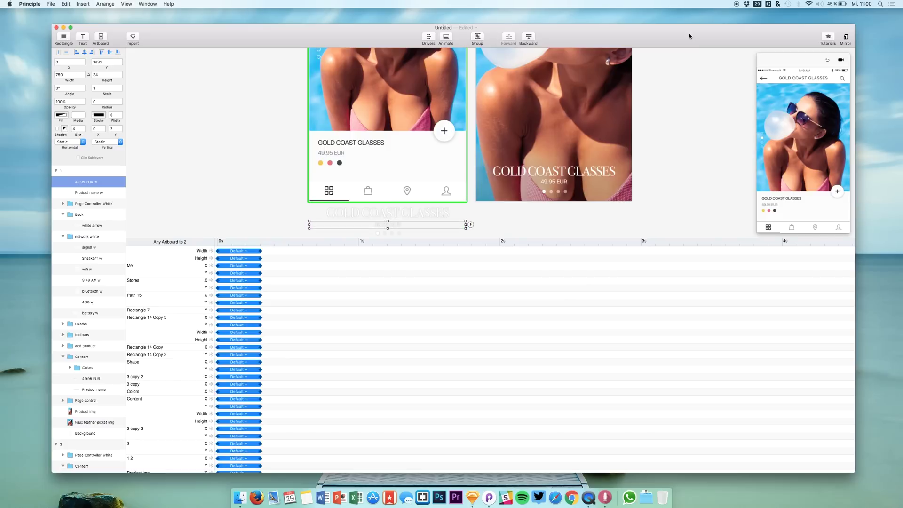
Step: Replay the tap transition repeatedly in Preview to check the price slide-in
click(810, 130)
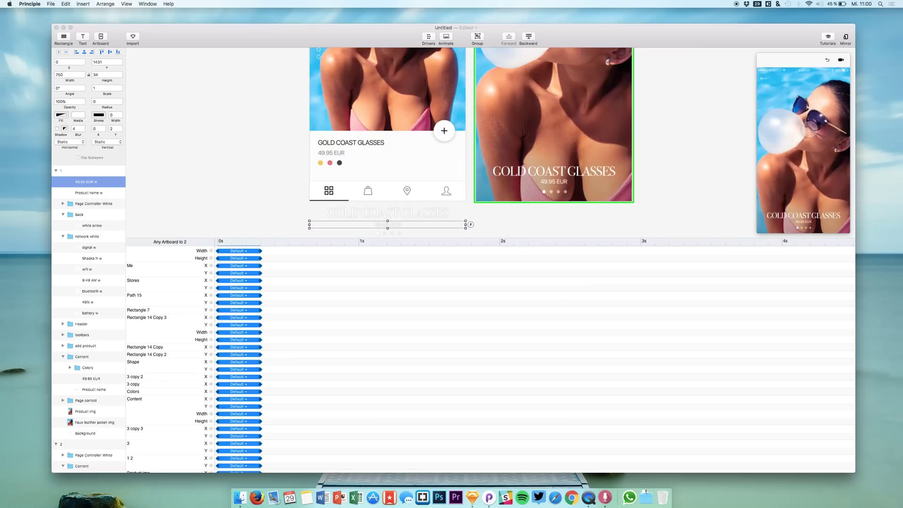
click(828, 62)
click(822, 146)
click(828, 59)
click(815, 147)
click(811, 266)
click(828, 60)
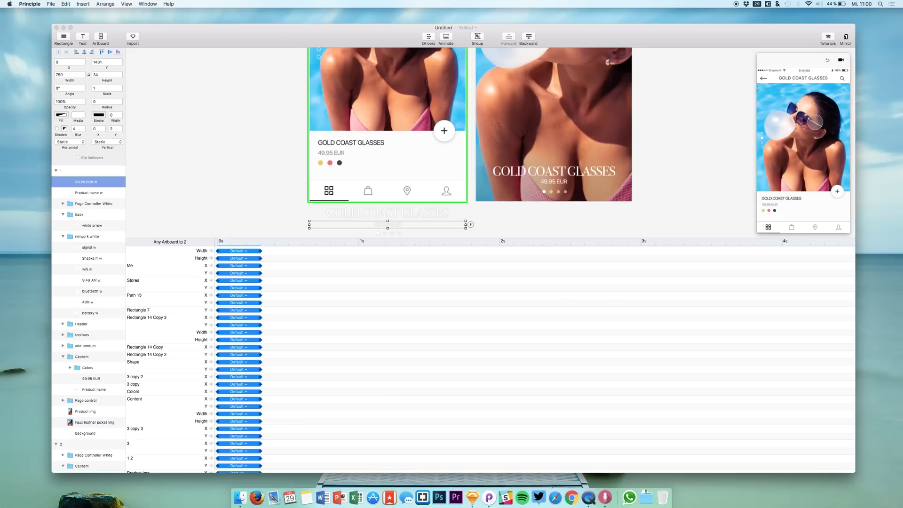
click(815, 121)
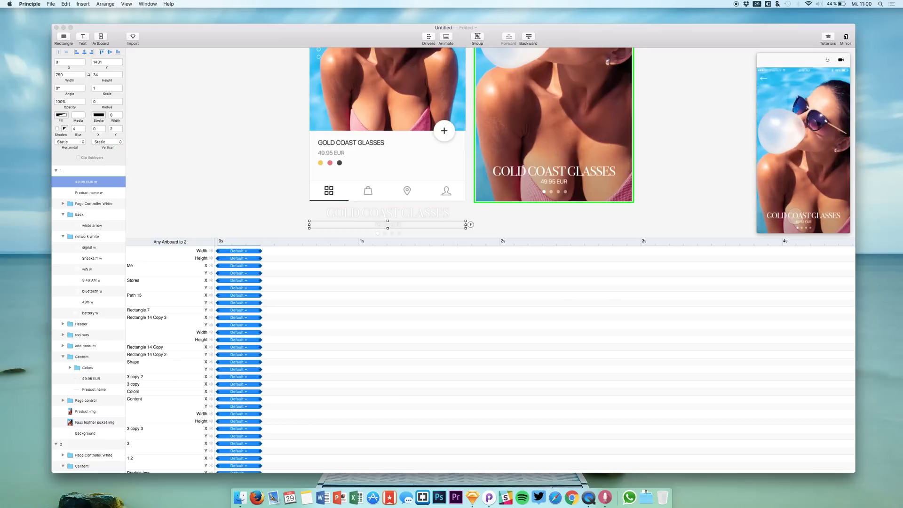
click(828, 60)
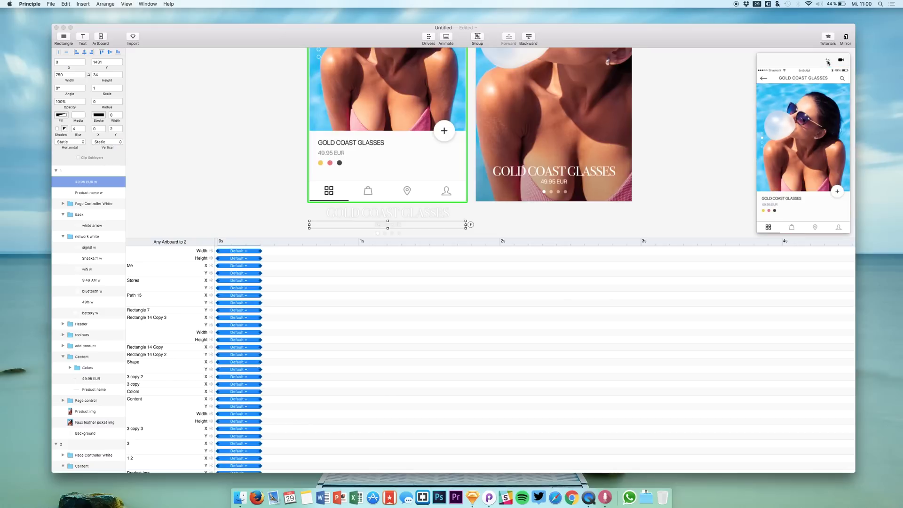
click(809, 152)
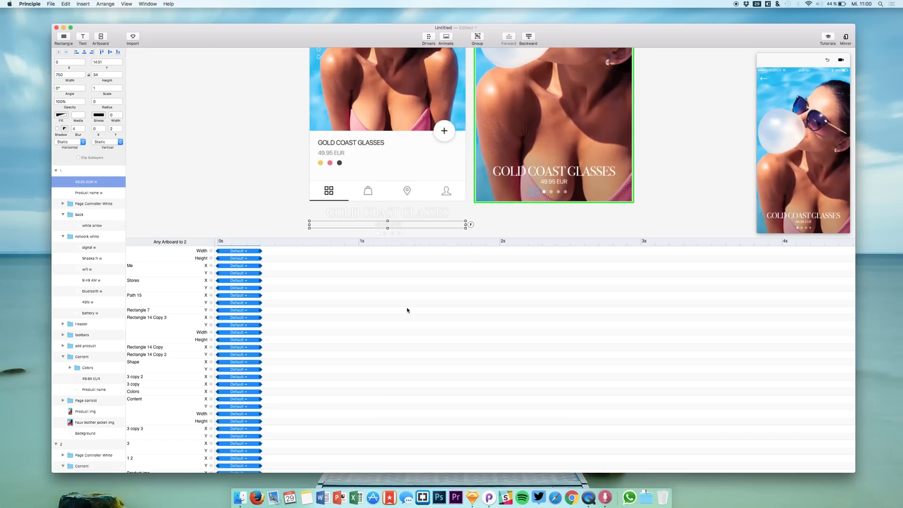
Step: Select the Product name w and 49.95 EUR w Y rows and inspect their easing
click(555, 170)
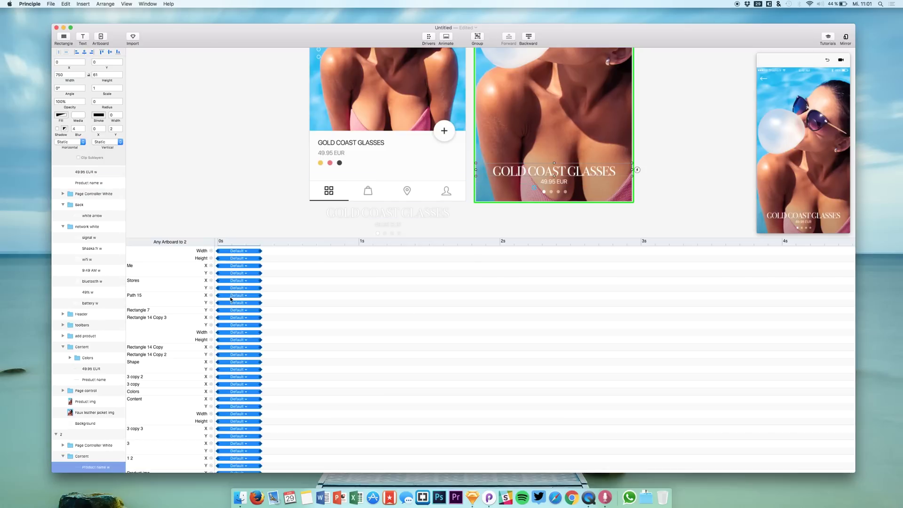
scroll(169, 389, up, 2)
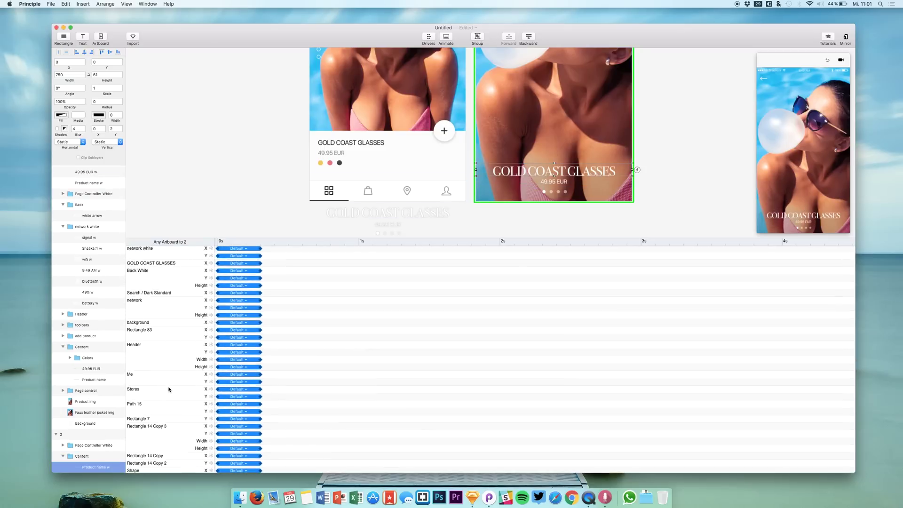
scroll(169, 390, down, 5)
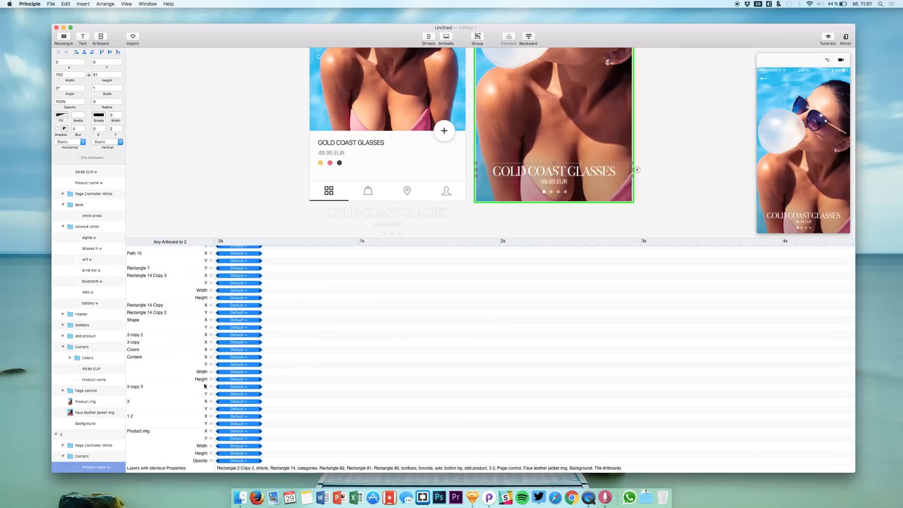
scroll(205, 386, up, 5)
click(216, 271)
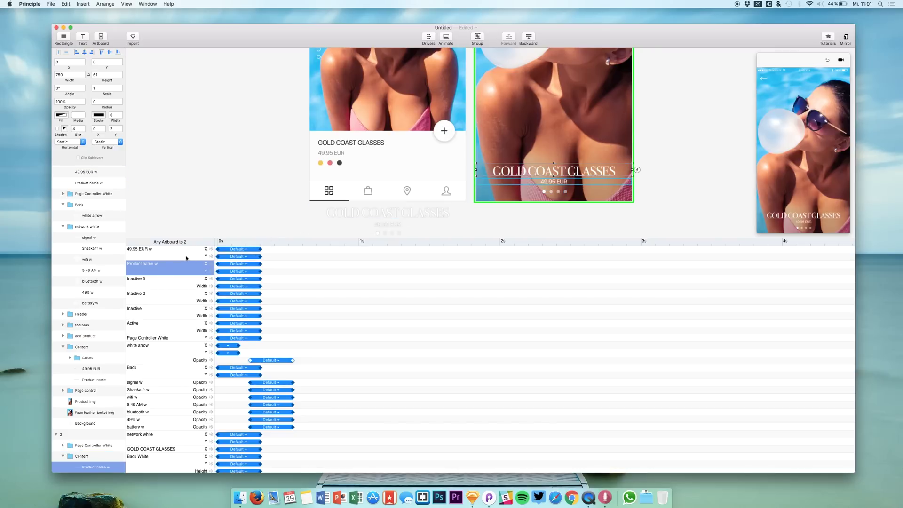
click(226, 272)
click(141, 249)
click(230, 258)
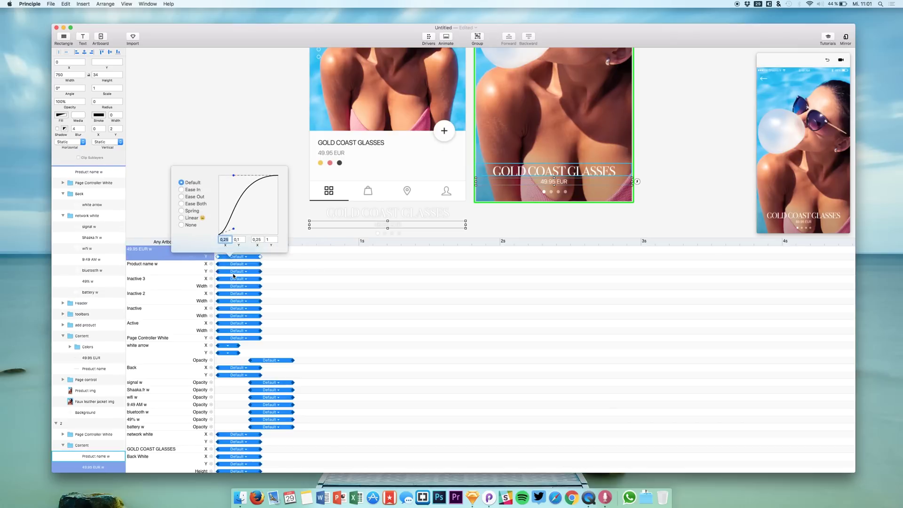
Step: Shorten both text Y animations to about 0.2 s and give the canvas more room
click(233, 276)
drag(229, 275, 236, 272)
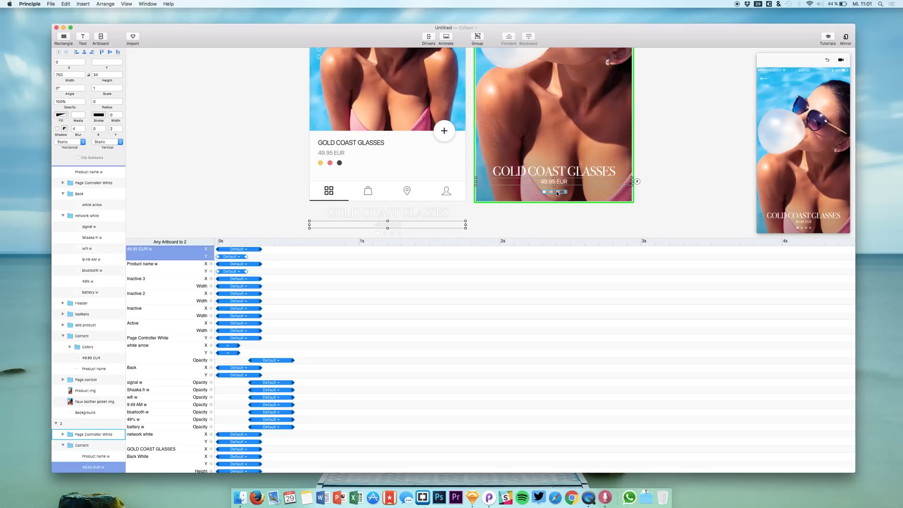
click(789, 57)
click(699, 216)
drag(729, 239, 710, 377)
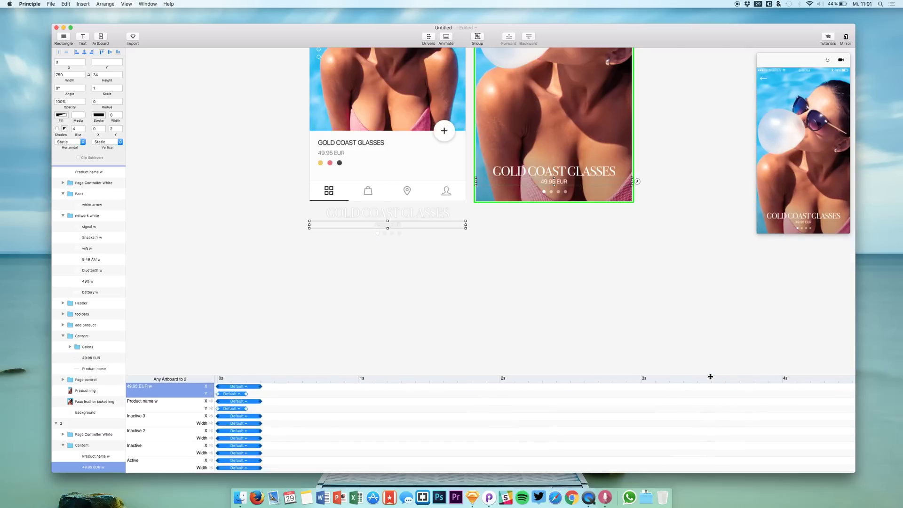
Step: Enlarge the Preview, replay the transition, and retime the price and title Y animations to about 0.3 s
drag(757, 234, 662, 345)
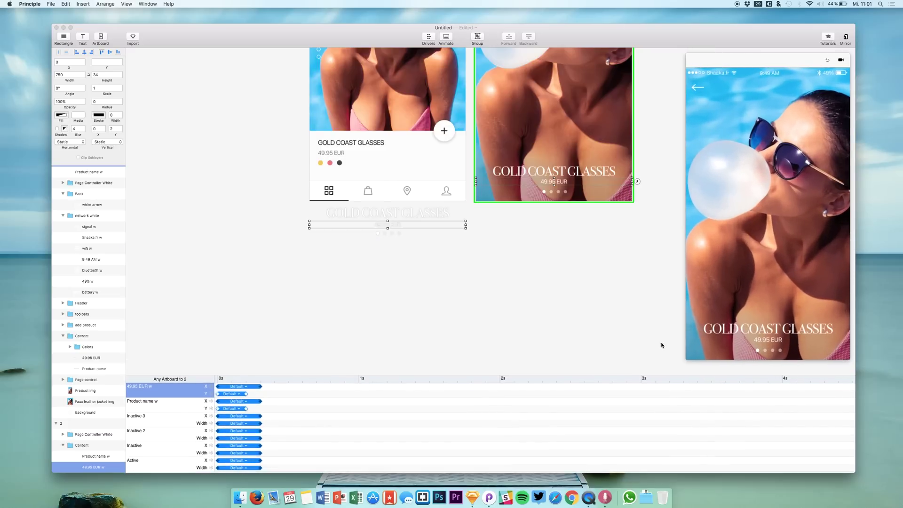
click(828, 59)
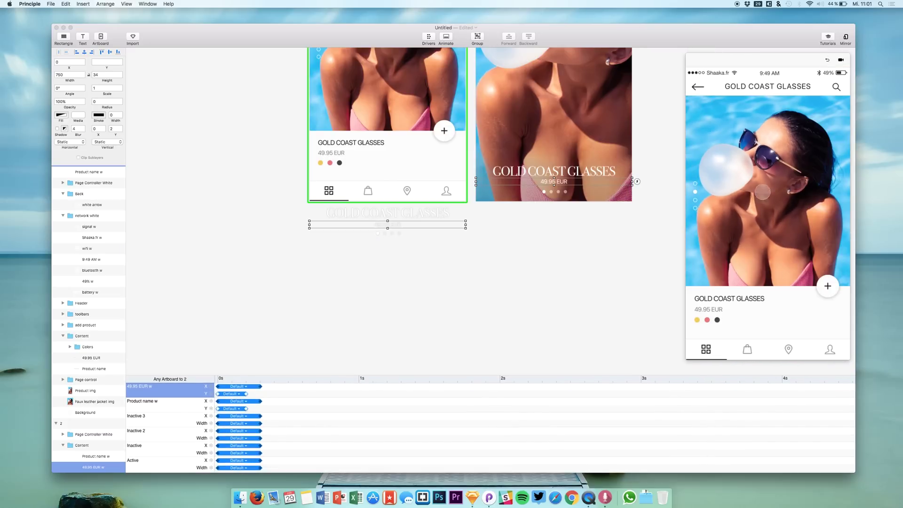
click(769, 169)
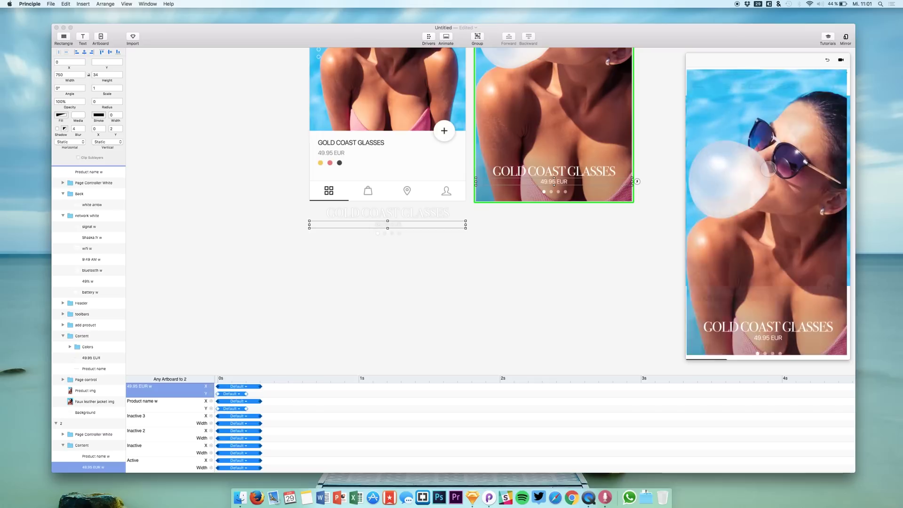
click(828, 60)
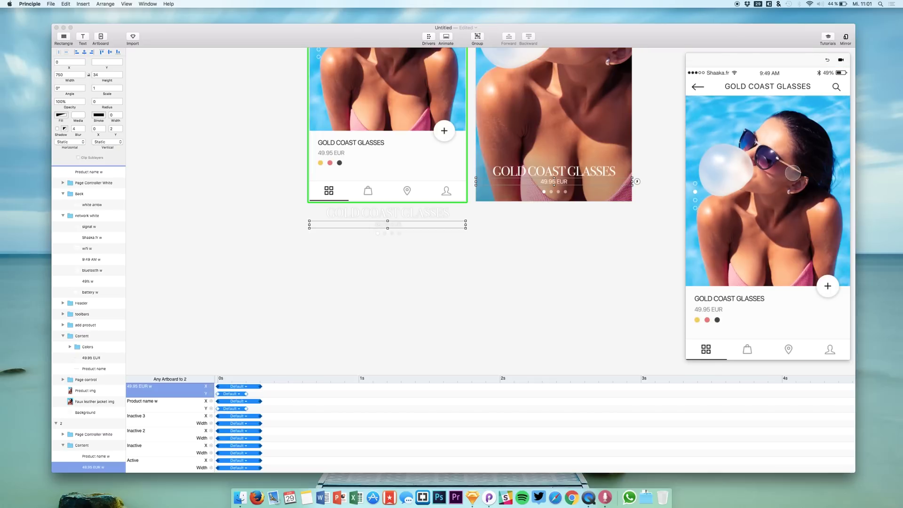
click(793, 173)
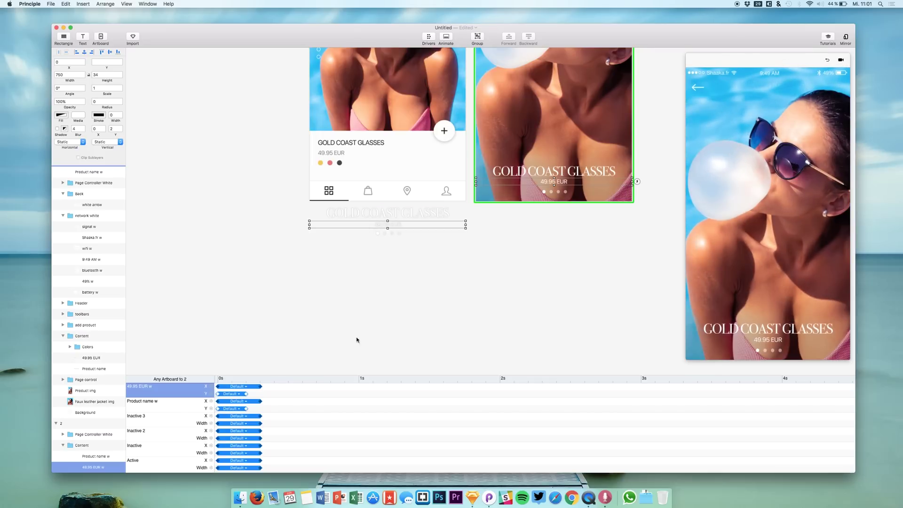
drag(247, 397, 261, 410)
Step: Inspect the easing of the Inactive 3 and Inactive 2 page dots' X animations
click(62, 183)
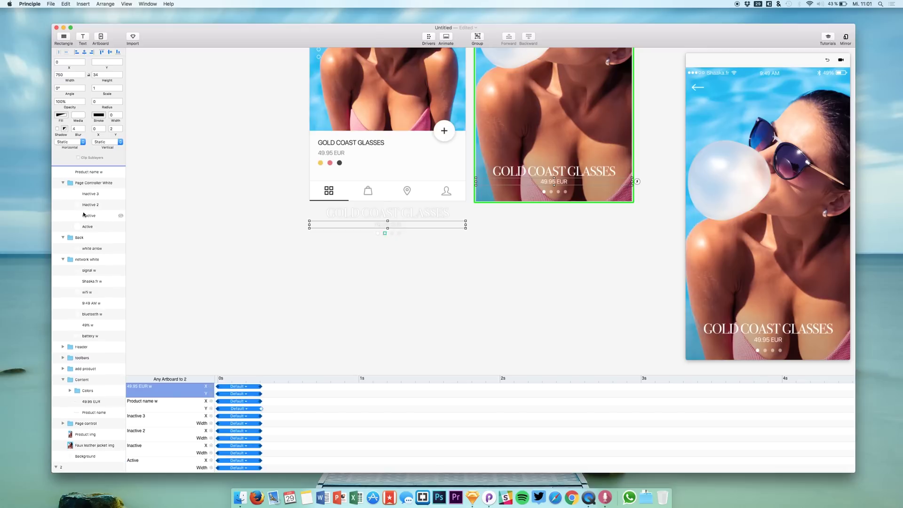
click(86, 194)
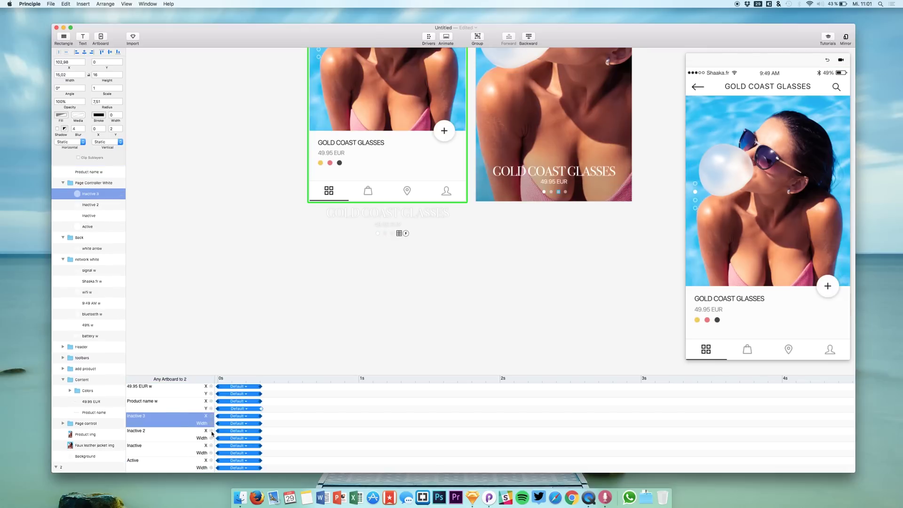
click(241, 418)
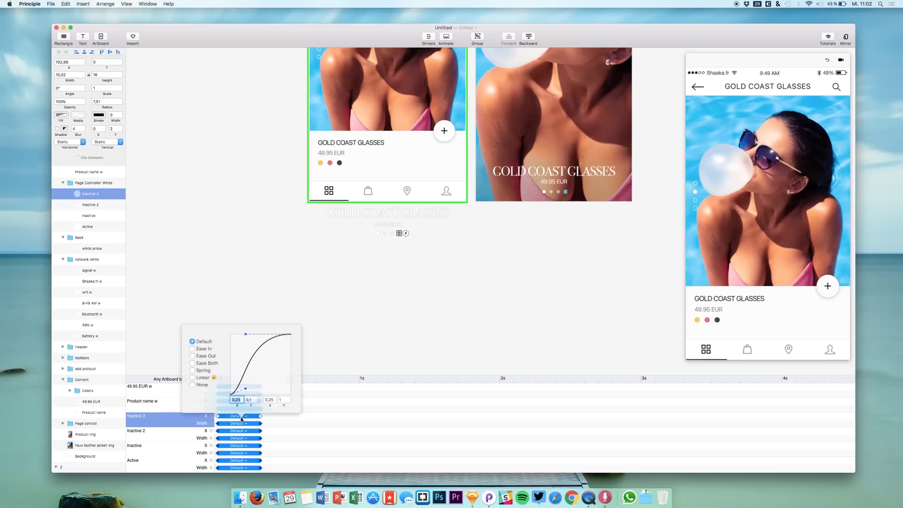
click(173, 421)
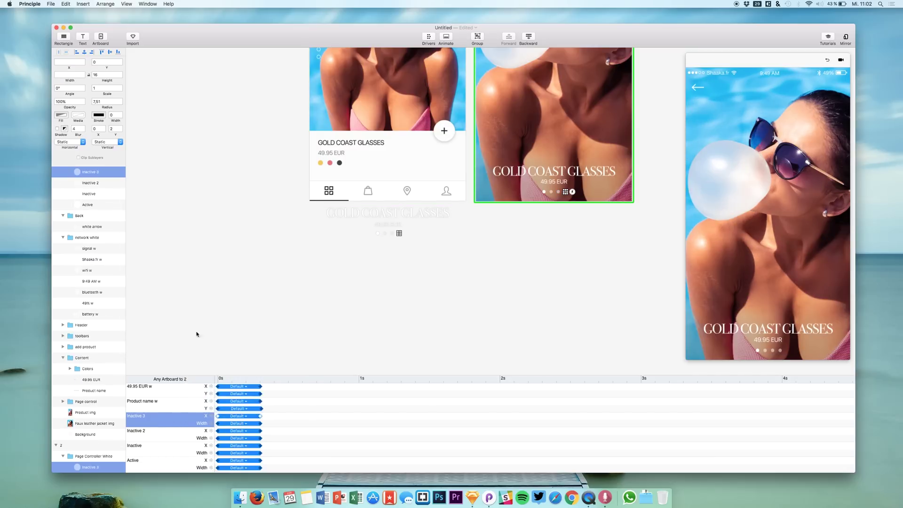
click(236, 431)
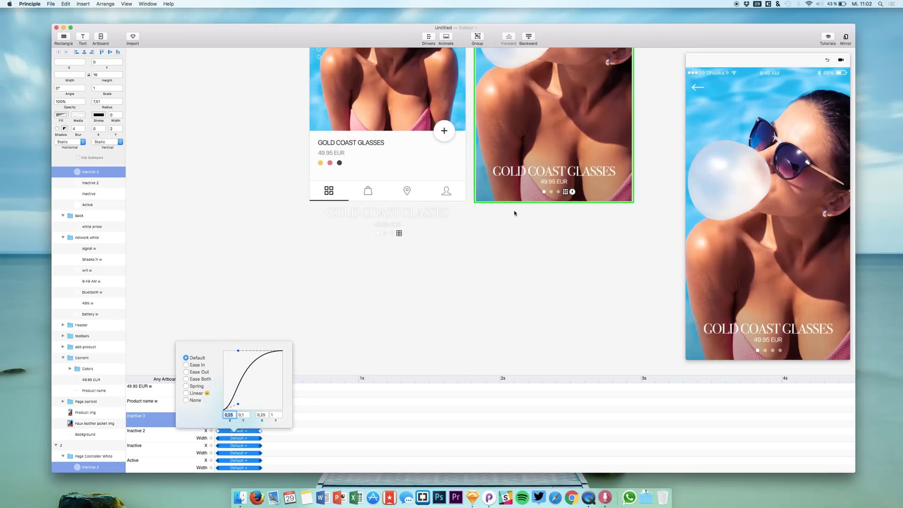
click(561, 232)
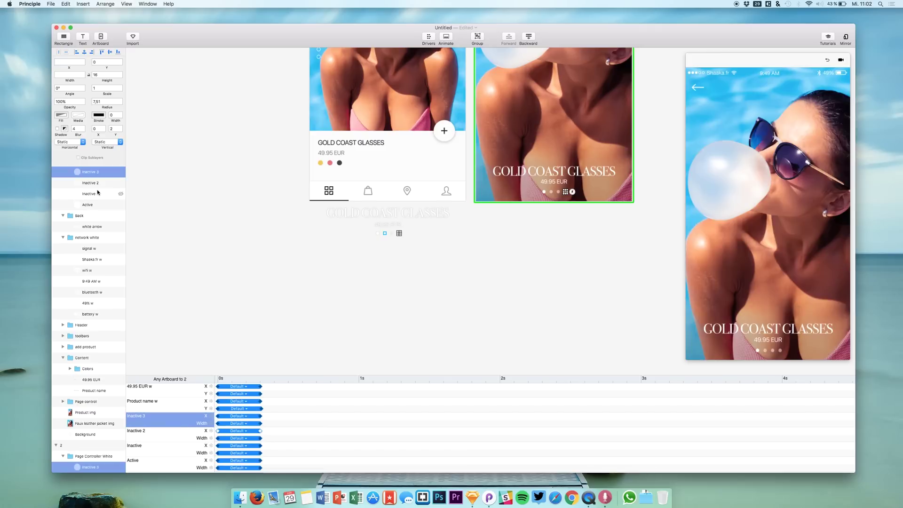
Step: Retime the Page Controller White Y animation to end around 0.54 s
click(77, 175)
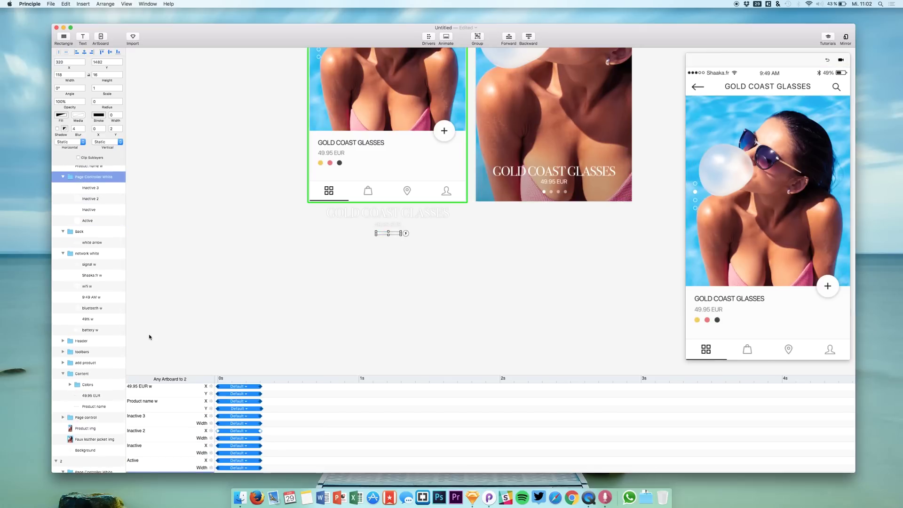
scroll(162, 424, down, 4)
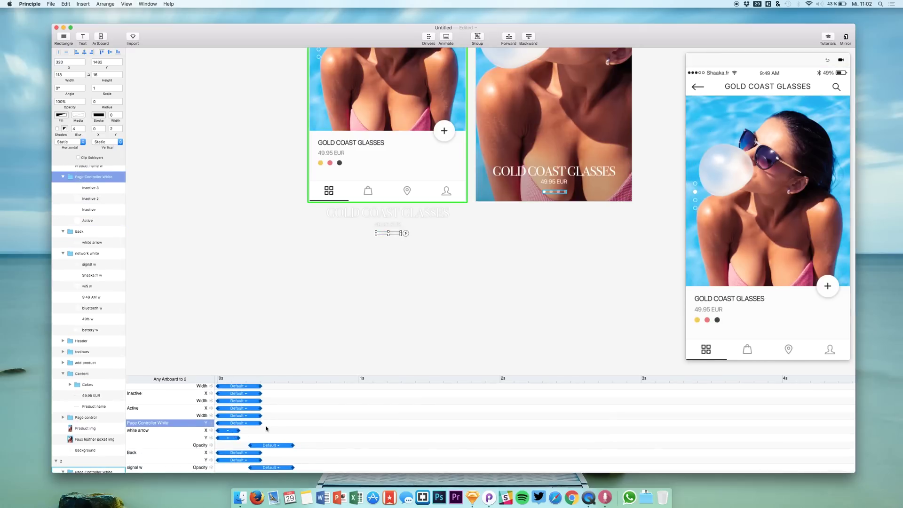
drag(261, 424, 293, 423)
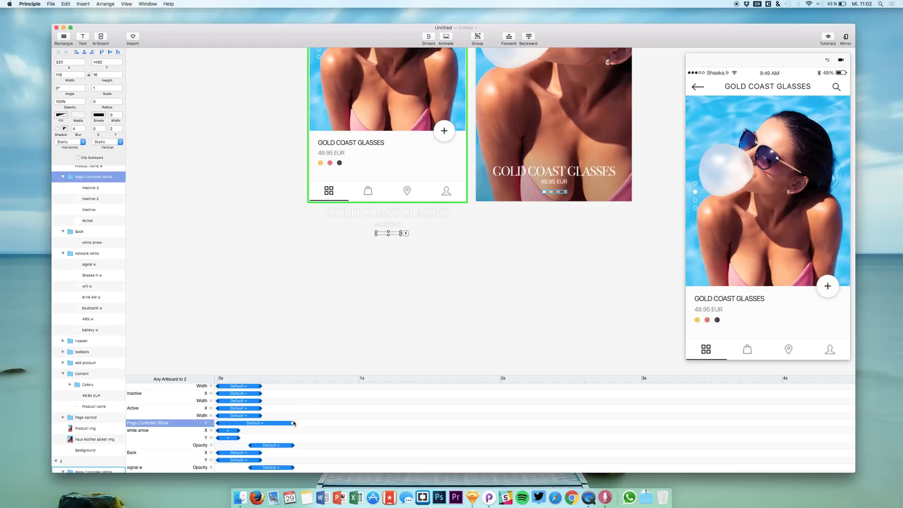
click(818, 53)
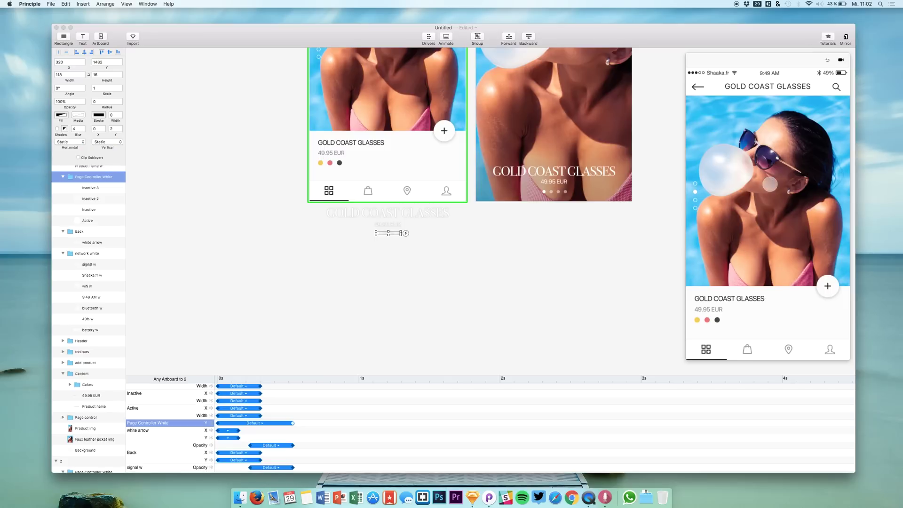
Step: Replay the product photo's tap transition to the detail screen several times in Preview
click(770, 183)
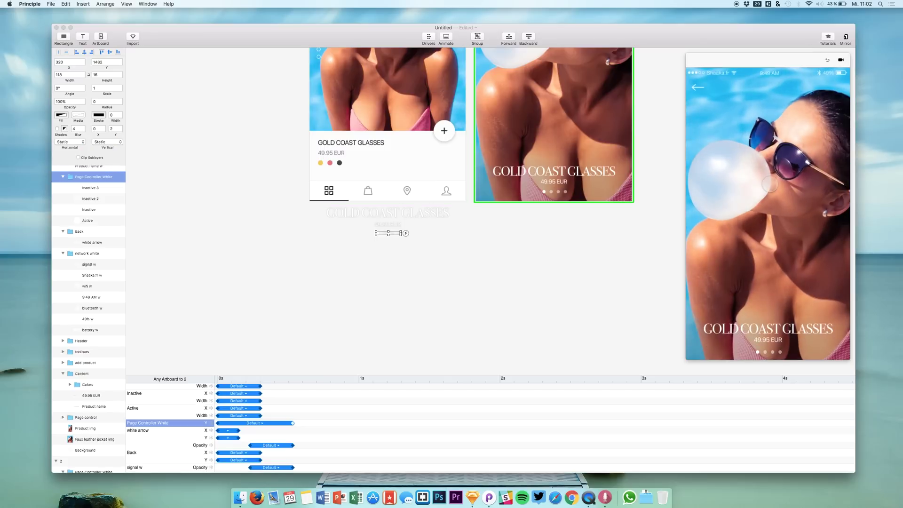
click(815, 68)
click(789, 170)
click(830, 61)
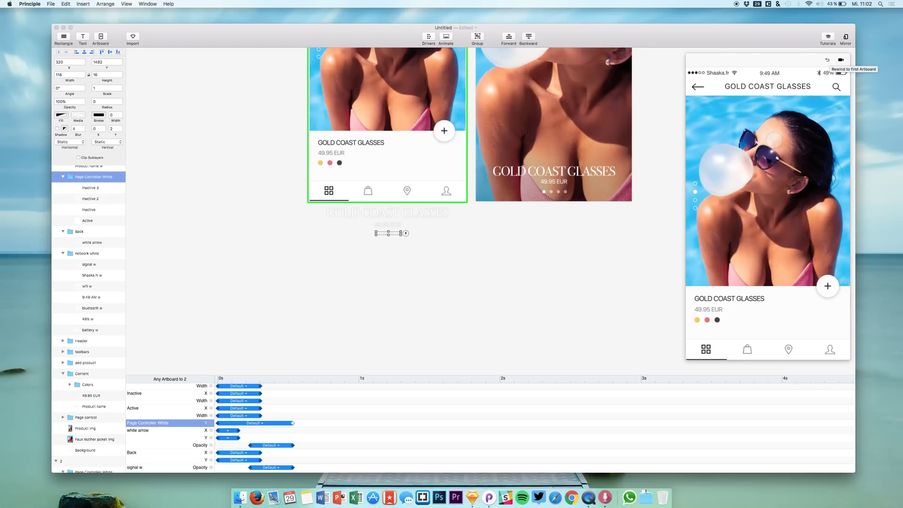
click(765, 161)
click(828, 62)
click(785, 174)
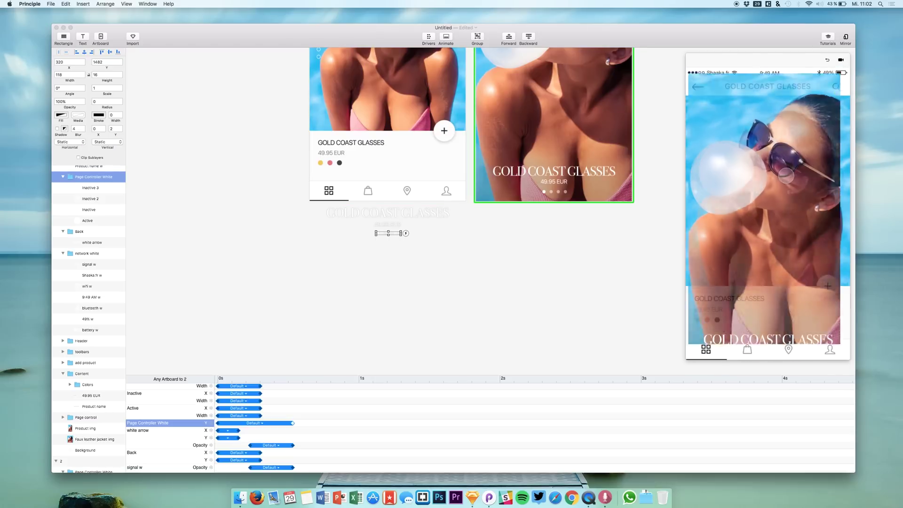
click(828, 60)
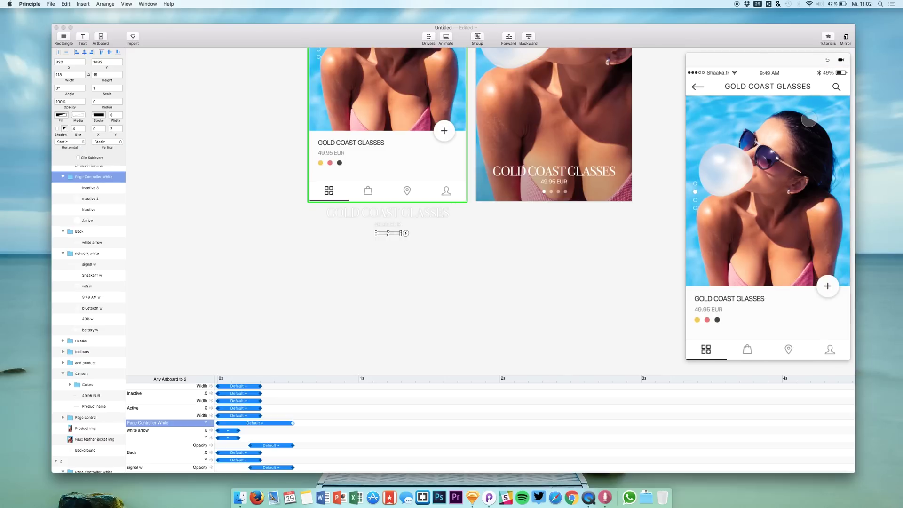
click(769, 139)
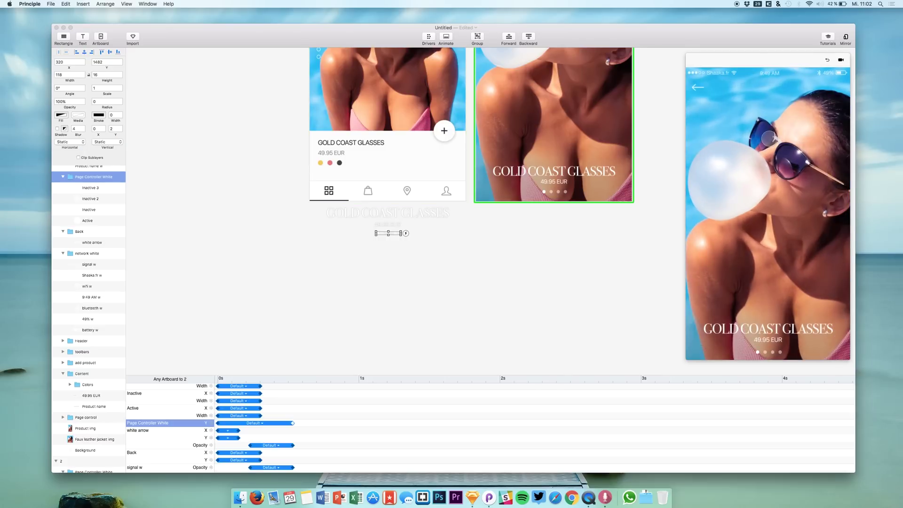
click(828, 60)
click(776, 167)
click(828, 60)
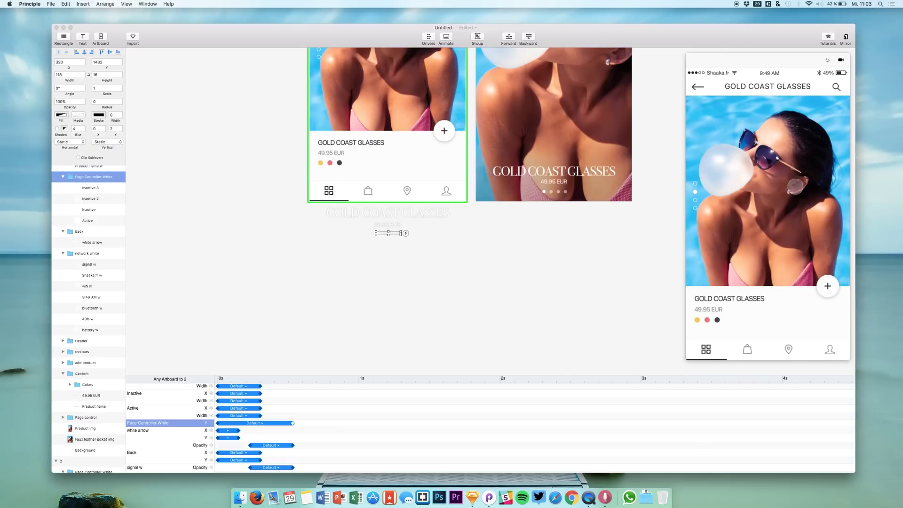
click(770, 177)
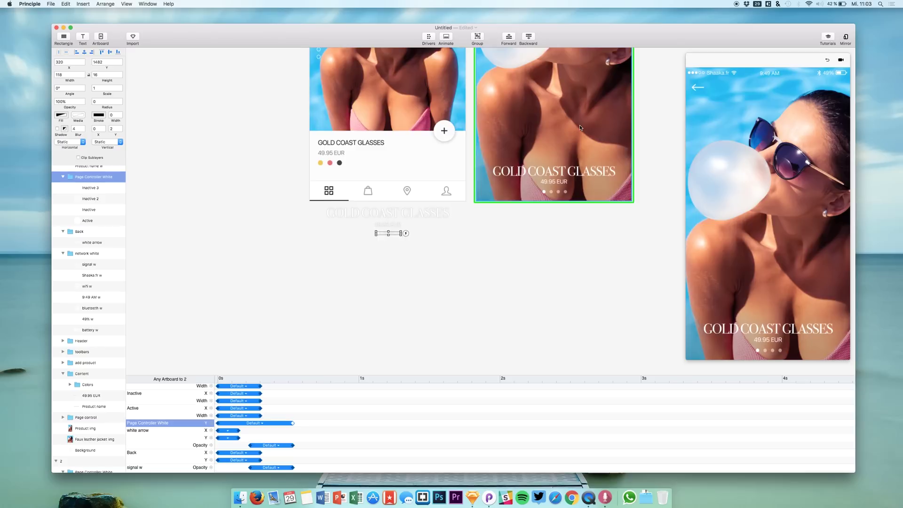
Step: Select Product img on the first artboard and inspect its opacity setting
scroll(579, 126, up, 5)
click(87, 428)
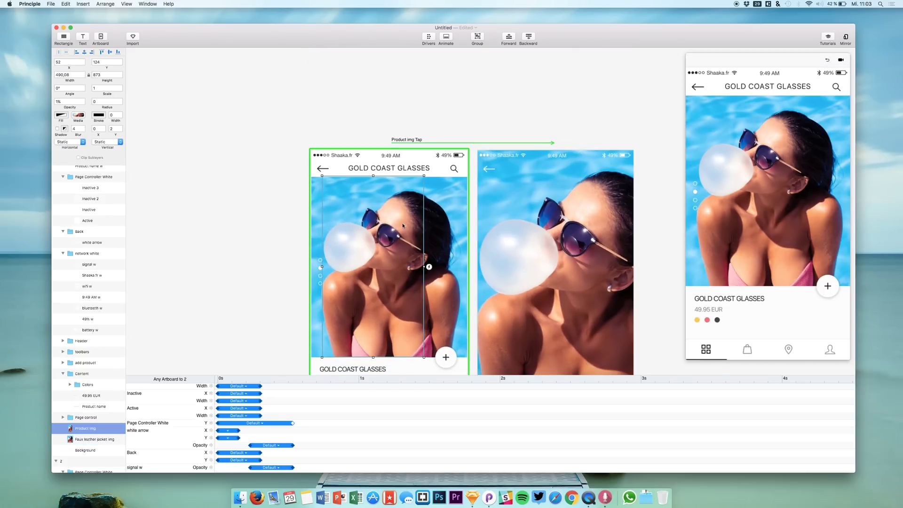
click(58, 103)
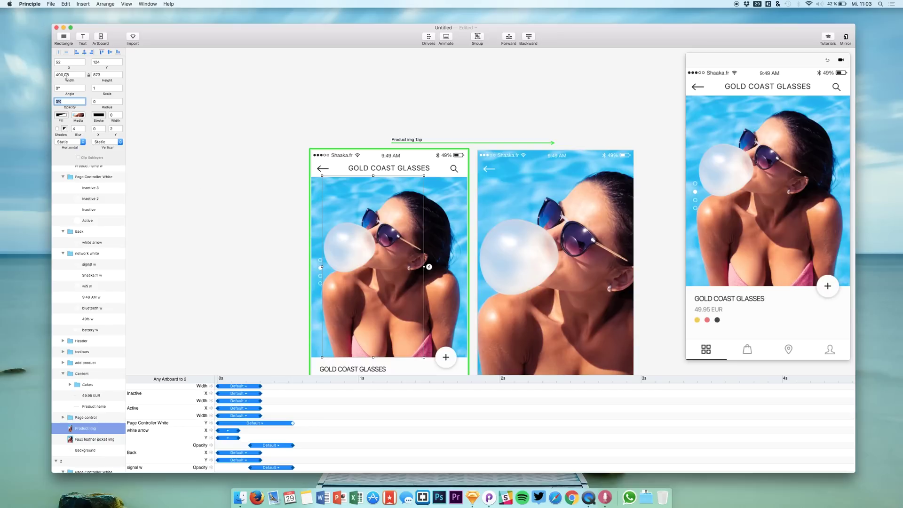
Step: Add a rectangle sized 750 × 871 over the photo, with 1% opacity
click(63, 36)
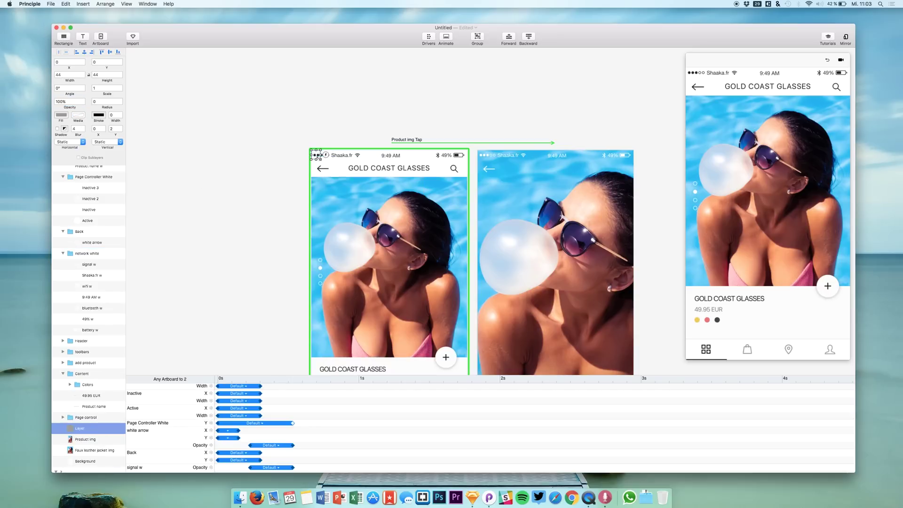
drag(321, 160, 395, 258)
drag(360, 217, 363, 242)
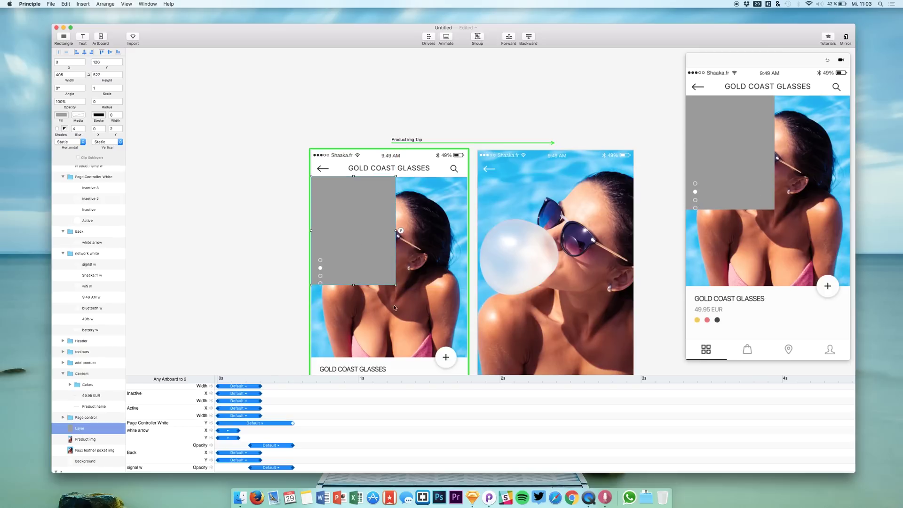
drag(395, 284, 468, 357)
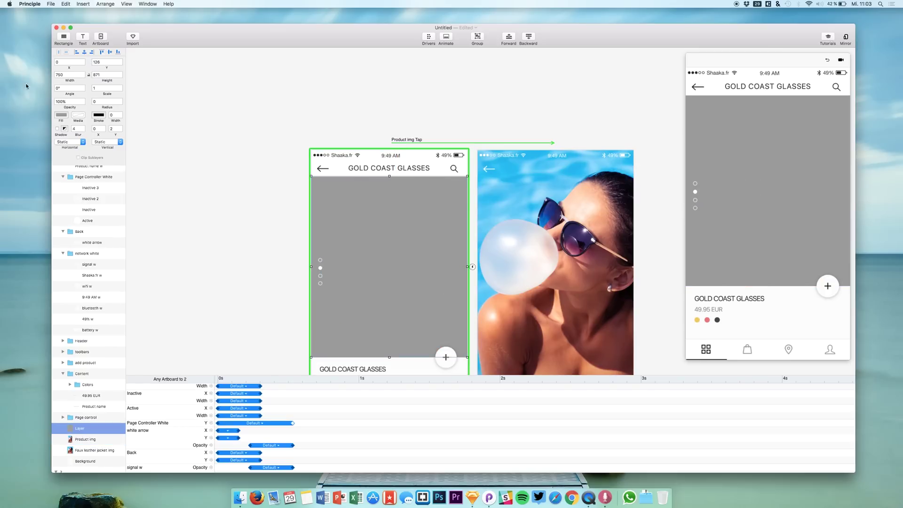
click(60, 102)
text(1)
key(Return)
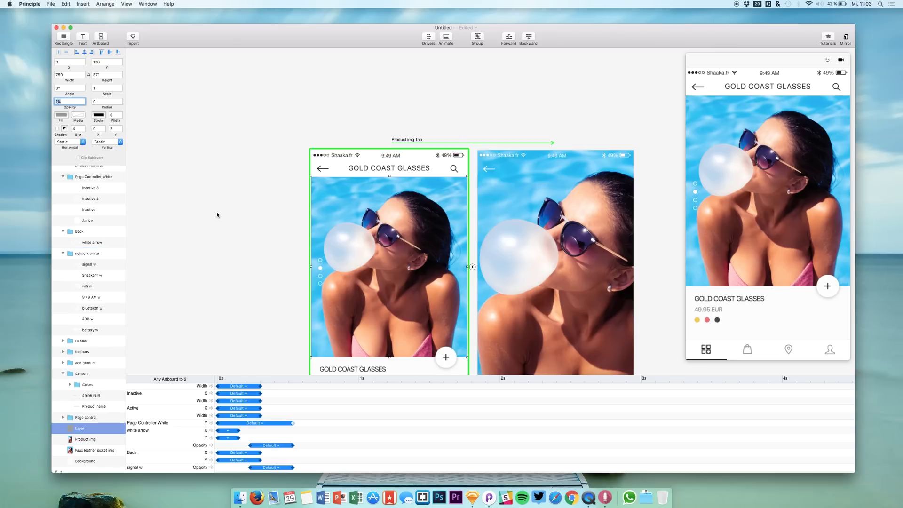
Step: Link the rectangle's Tap trigger to the second artboard
click(472, 267)
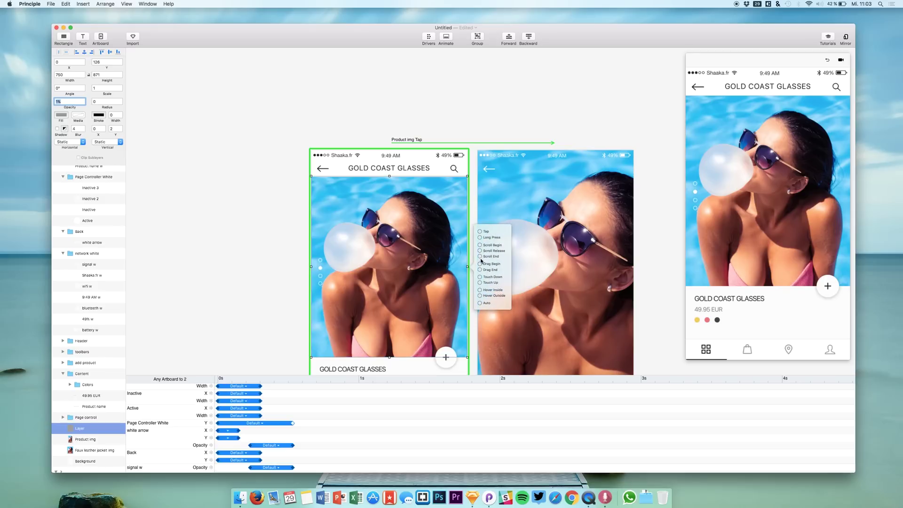
drag(480, 232, 586, 193)
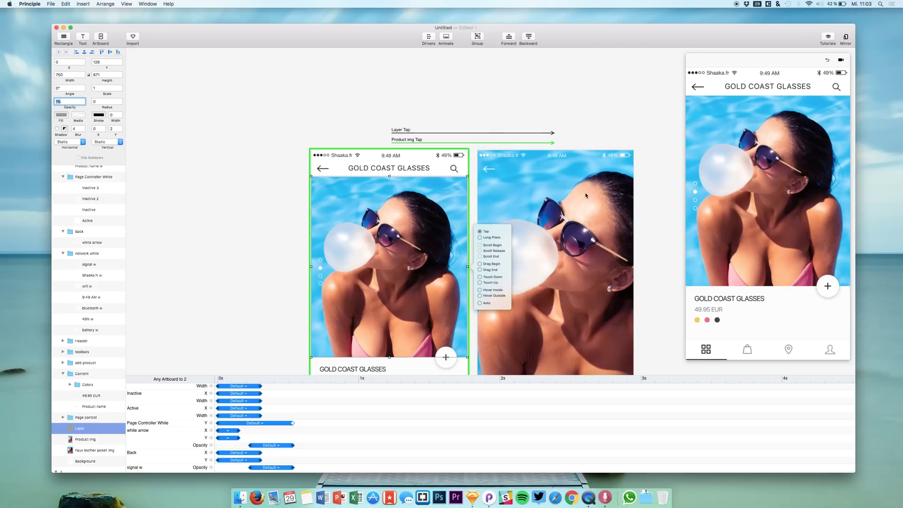
click(461, 133)
Step: Delete the old Product img Tap transition
scroll(264, 414, down, 5)
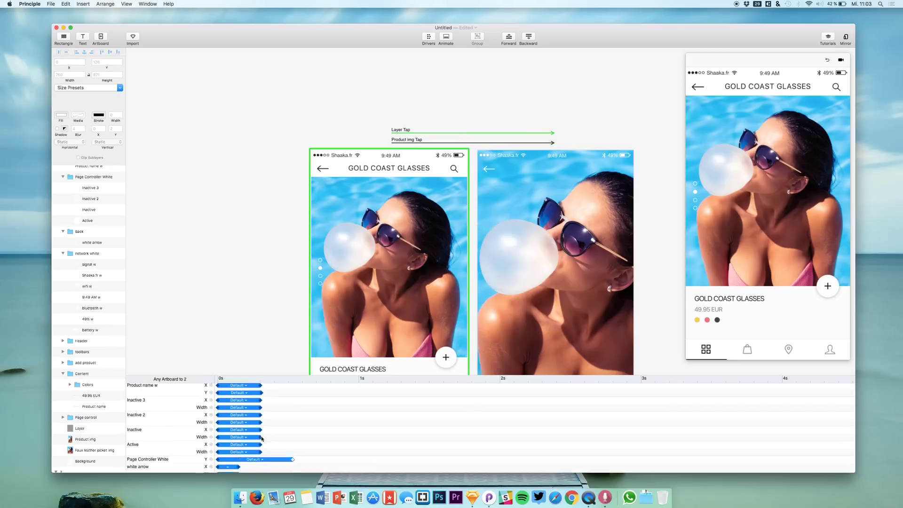
scroll(262, 438, down, 3)
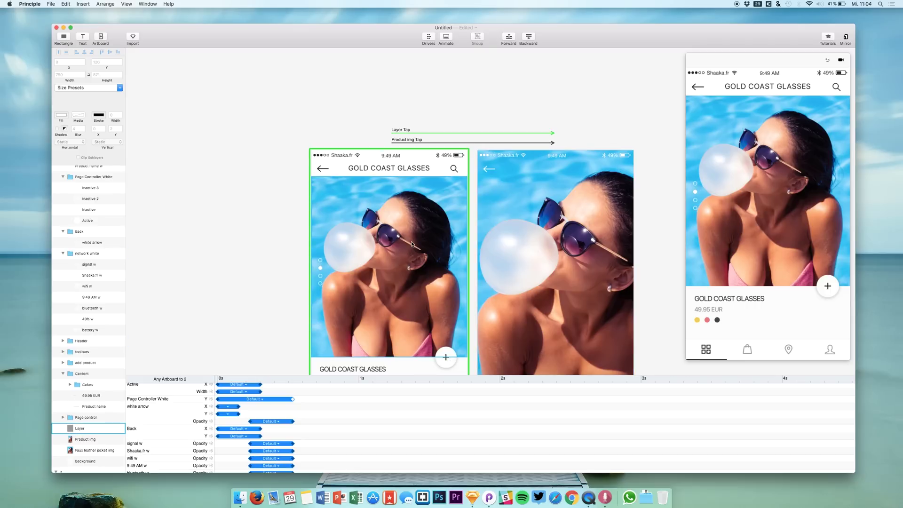
click(433, 143)
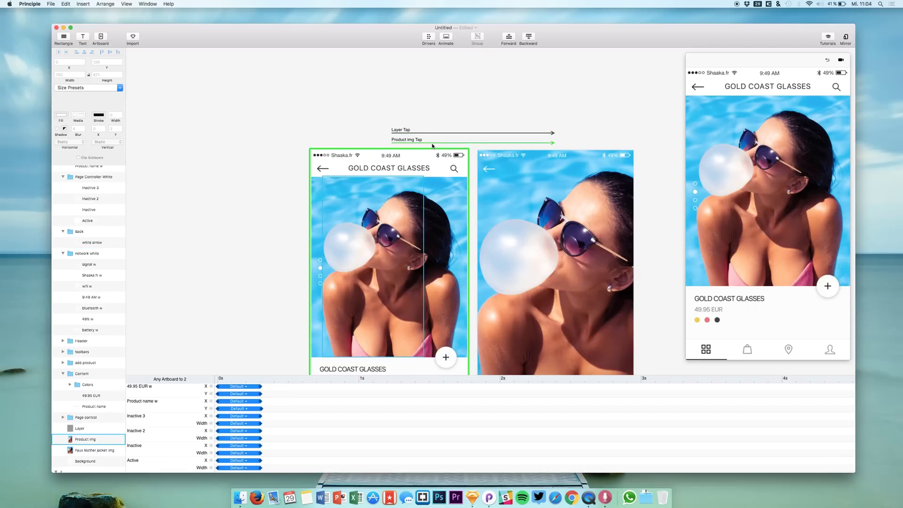
key(Delete)
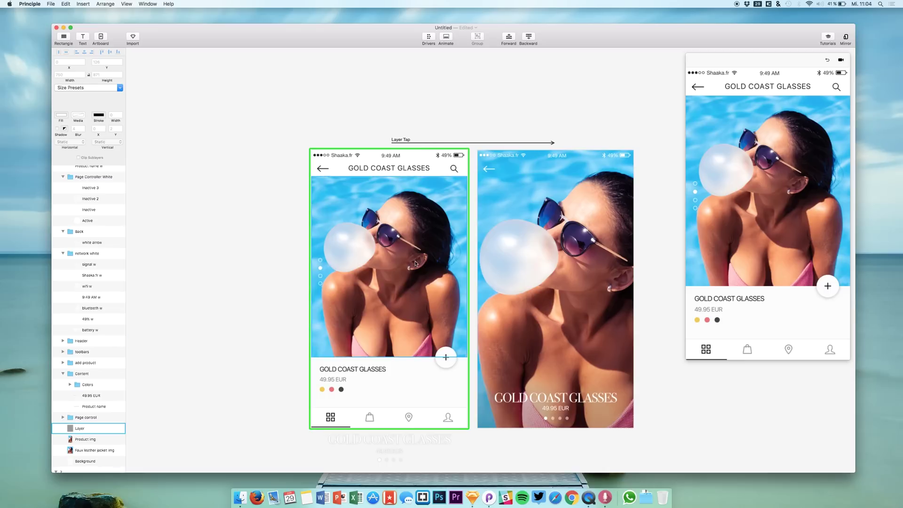
Step: Rename the transparent rectangle layer to 'clickable area'
scroll(94, 211, up, 3)
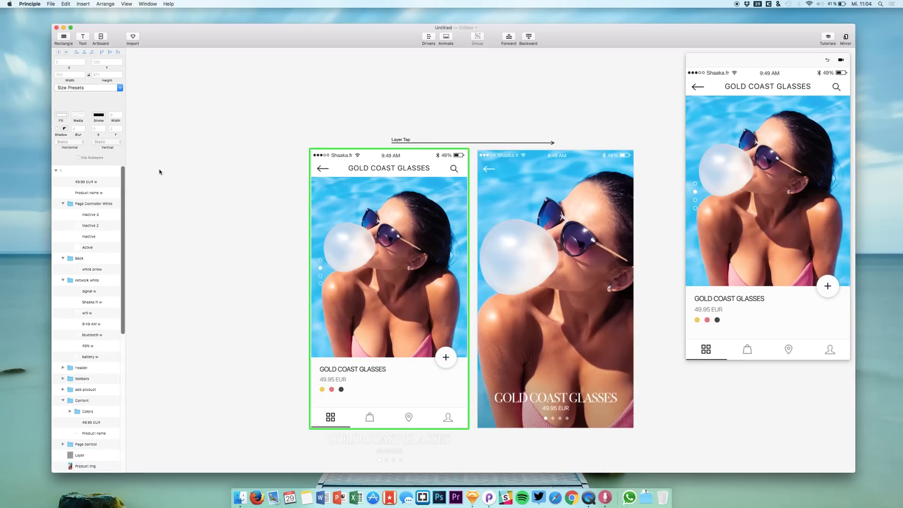
click(410, 142)
click(400, 204)
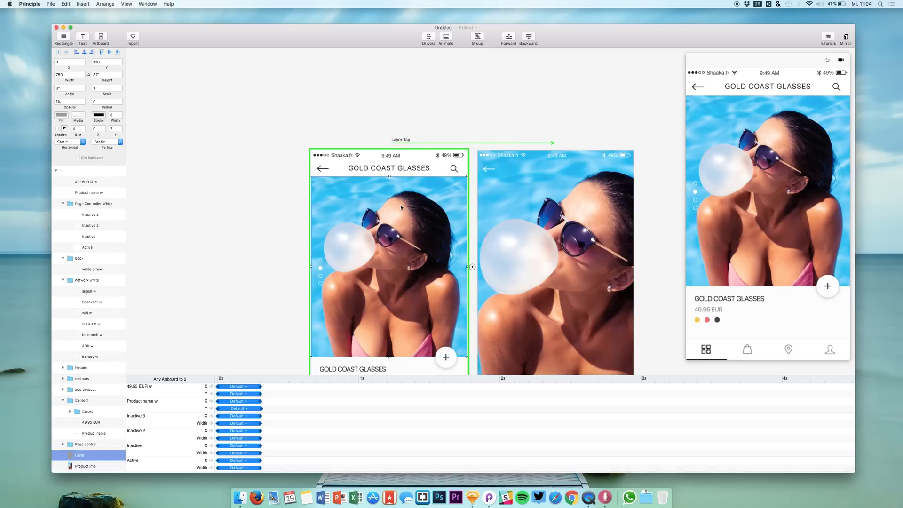
scroll(70, 282, down, 5)
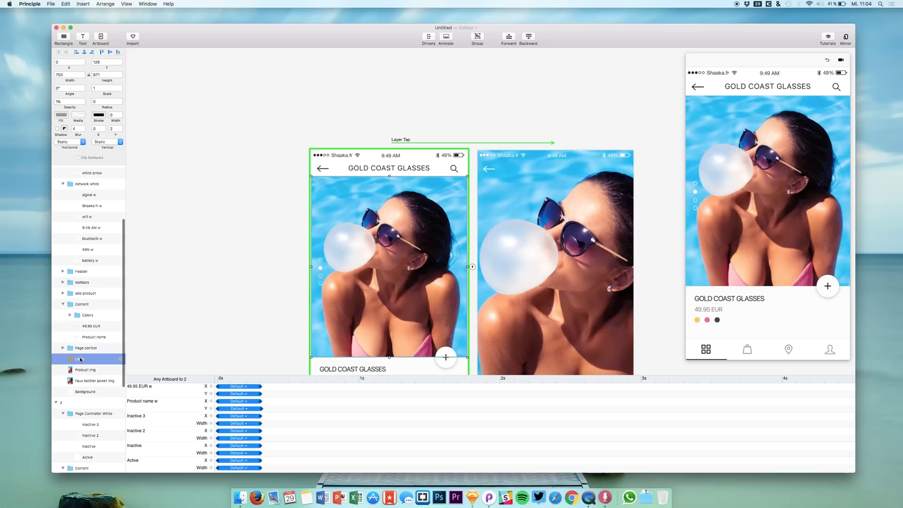
double_click(82, 359)
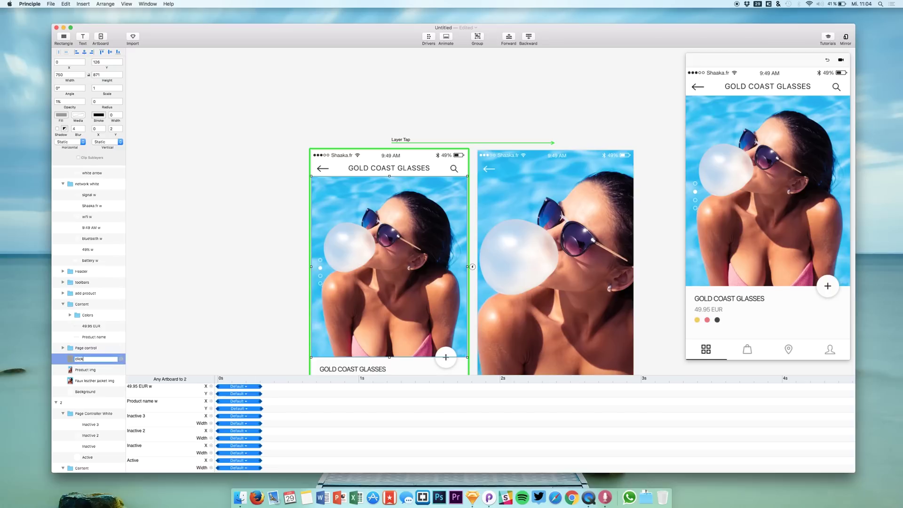
text(clickable area)
key(Return)
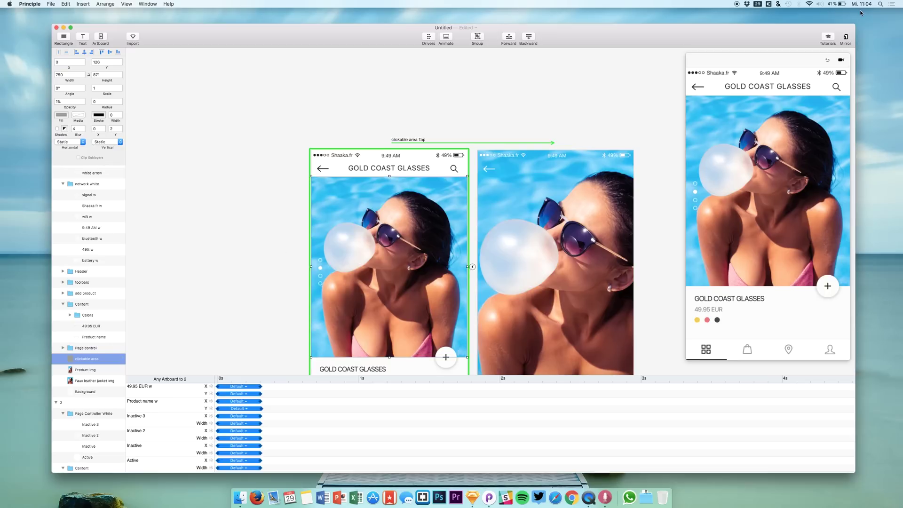
click(818, 66)
Step: Tap the clickable area in Preview and replay it to the Gold Coast Glasses detail screen
click(772, 159)
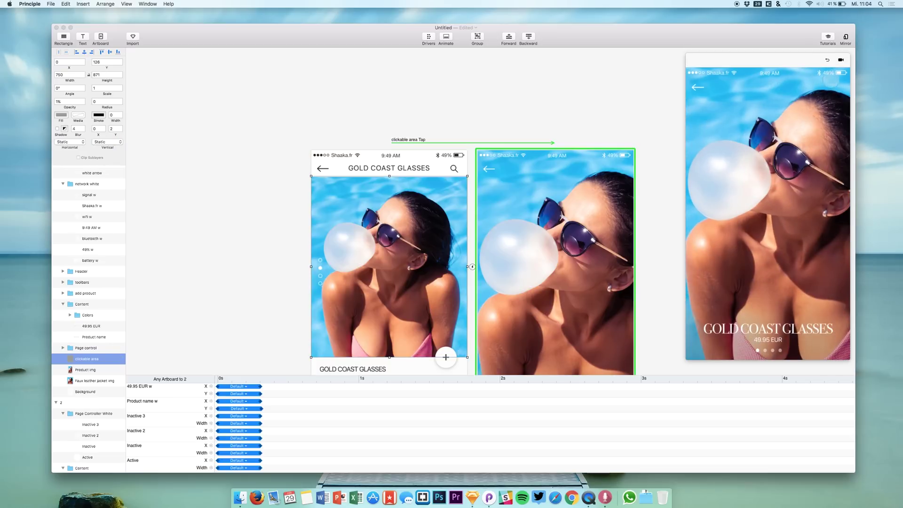
click(827, 59)
click(796, 136)
click(828, 60)
click(784, 147)
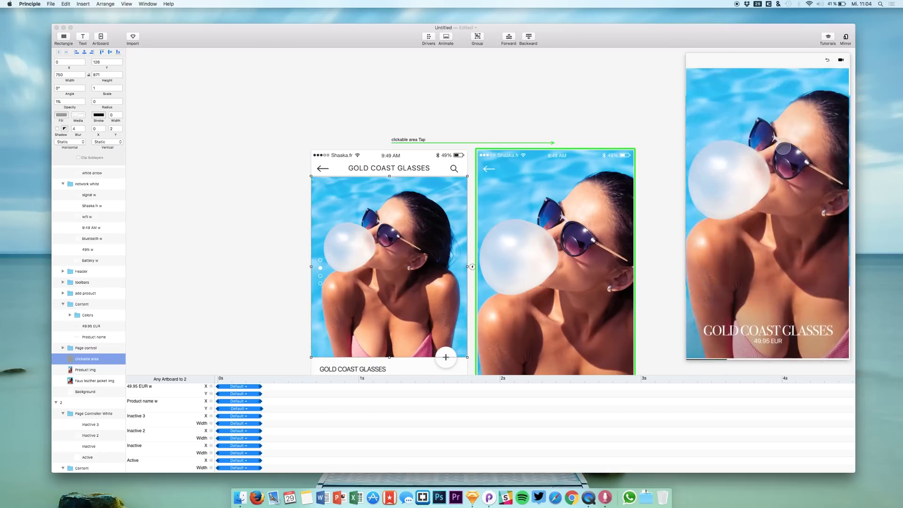